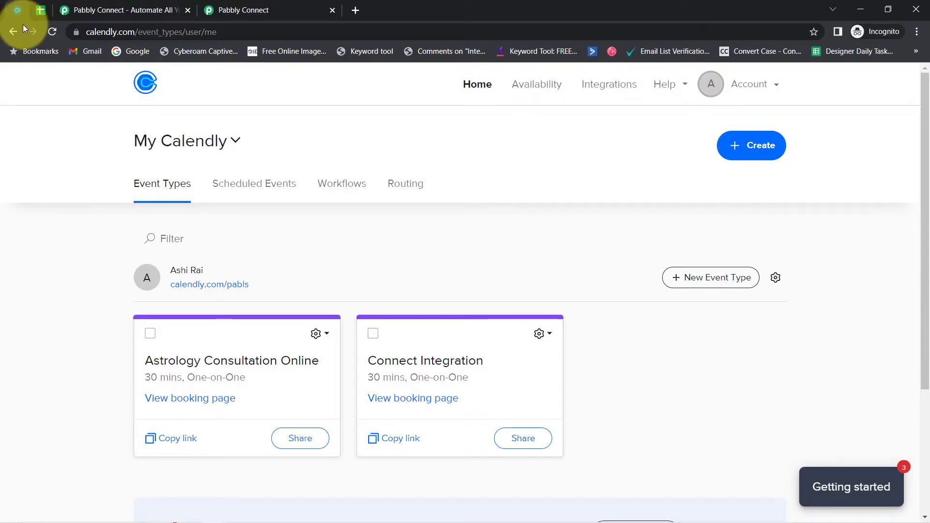
Step: Check the empty appointment sheet in Google Sheets, then go to the Pabbly Connect website
drag(94, 31, 131, 27)
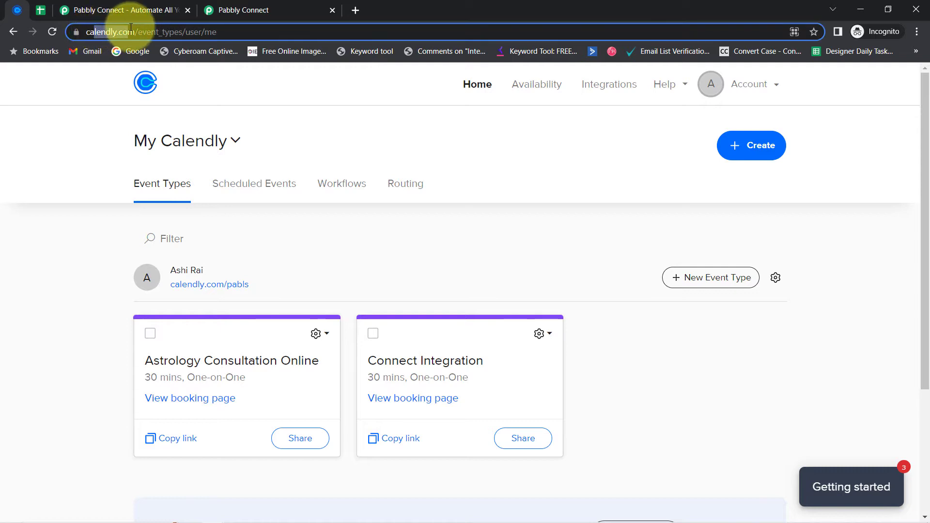
click(41, 10)
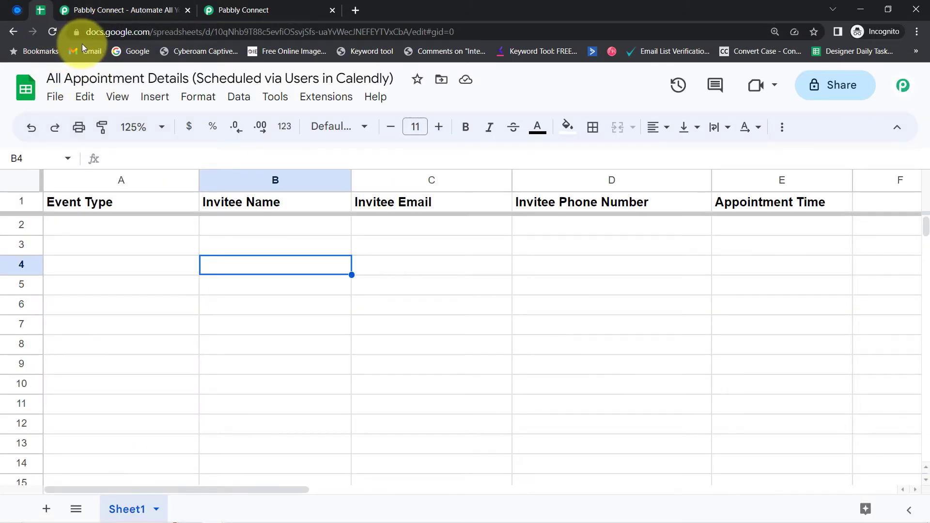
click(130, 9)
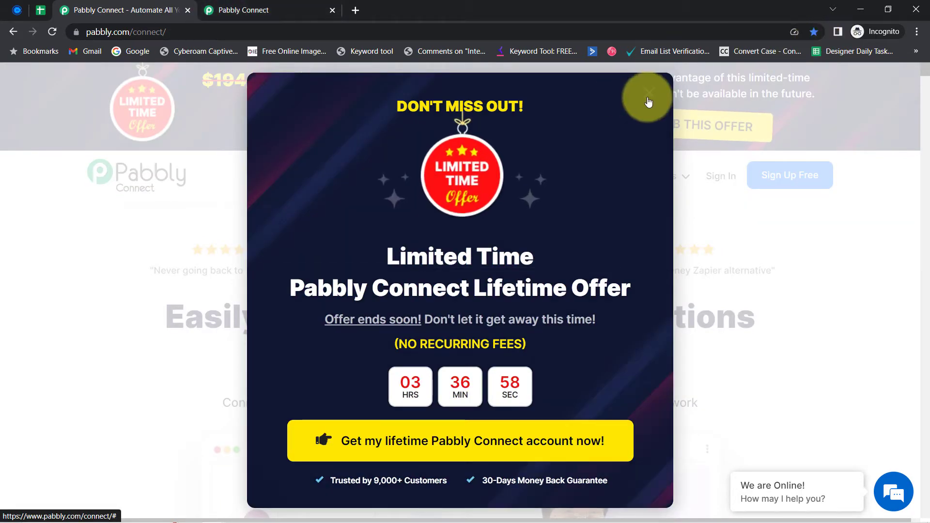
Step: From the Pabbly Connect dashboard, launch Create Workflow to bring up the workflow-name dialog
click(232, 10)
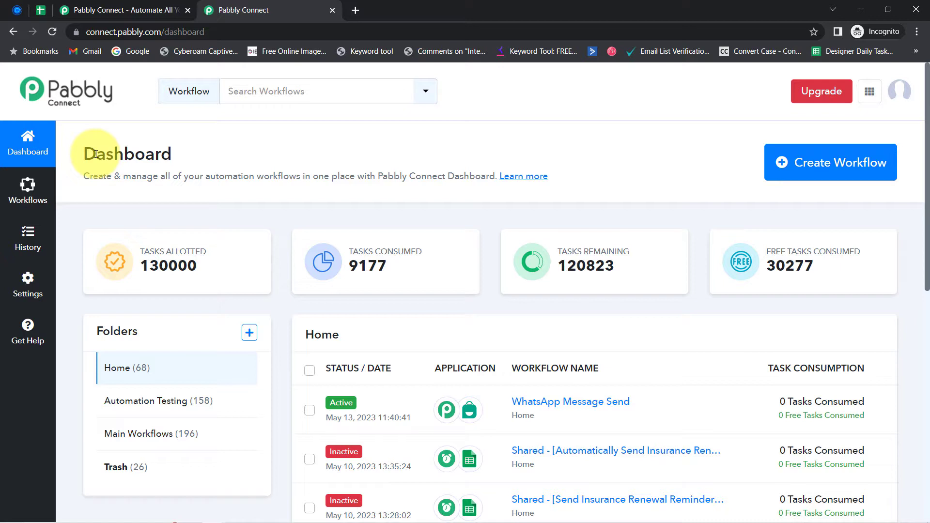
drag(95, 154, 418, 170)
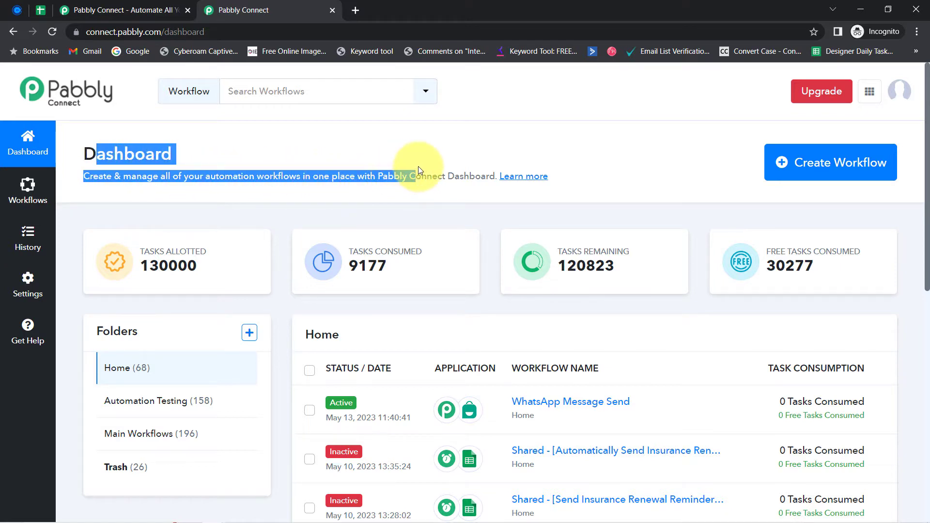
key(ctrl+shift+Tab)
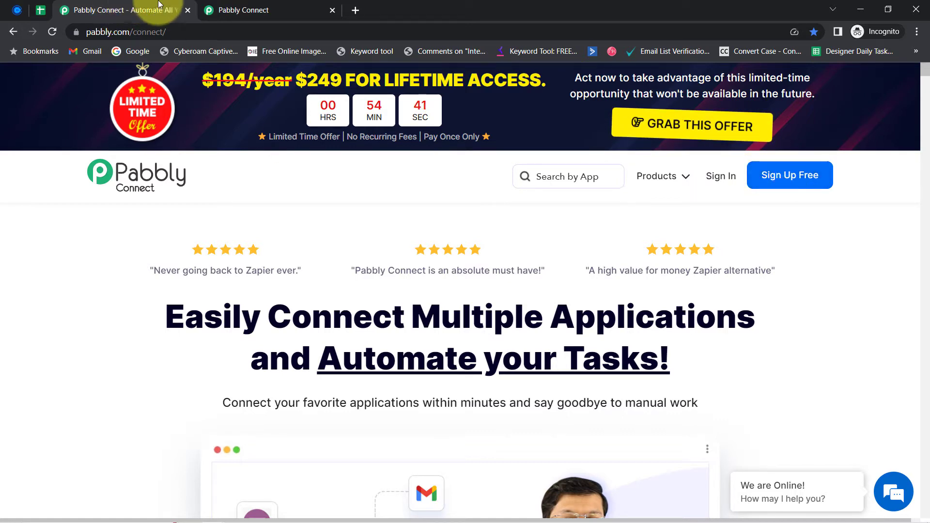
click(237, 4)
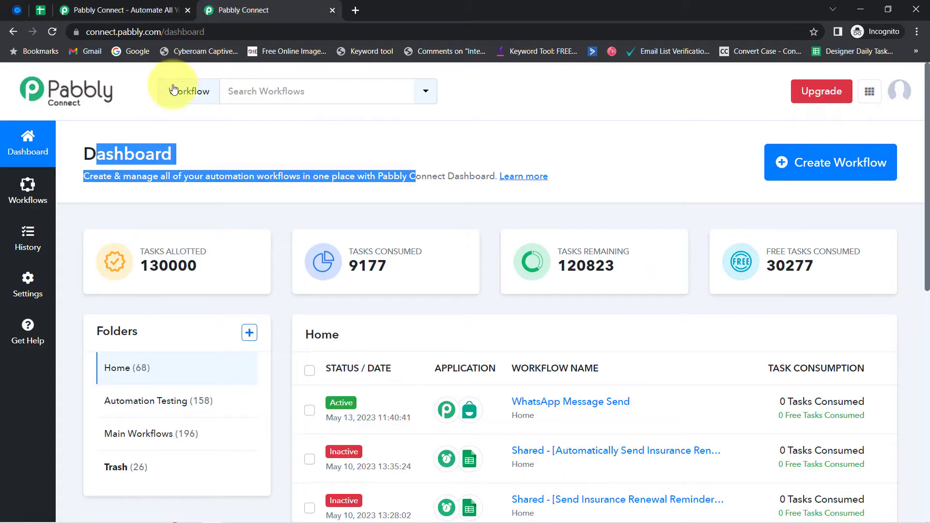
click(96, 151)
drag(95, 151, 216, 160)
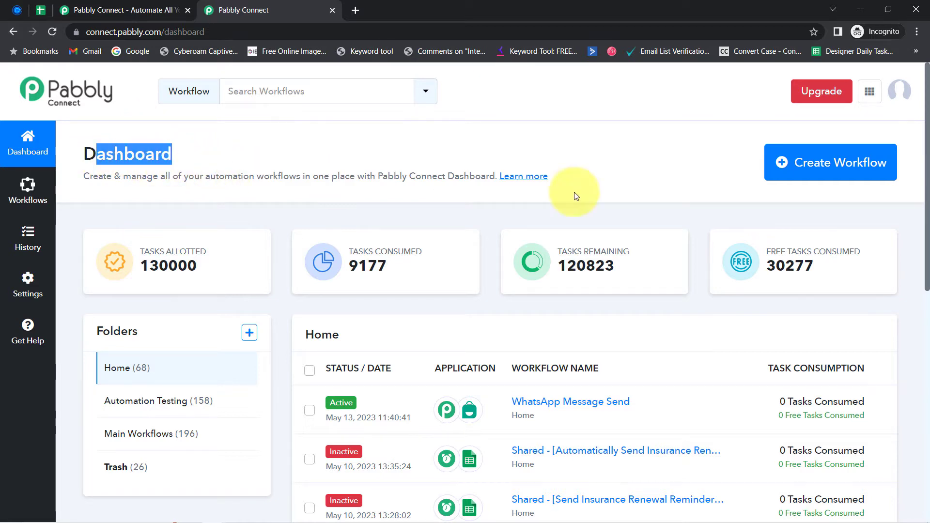
click(805, 166)
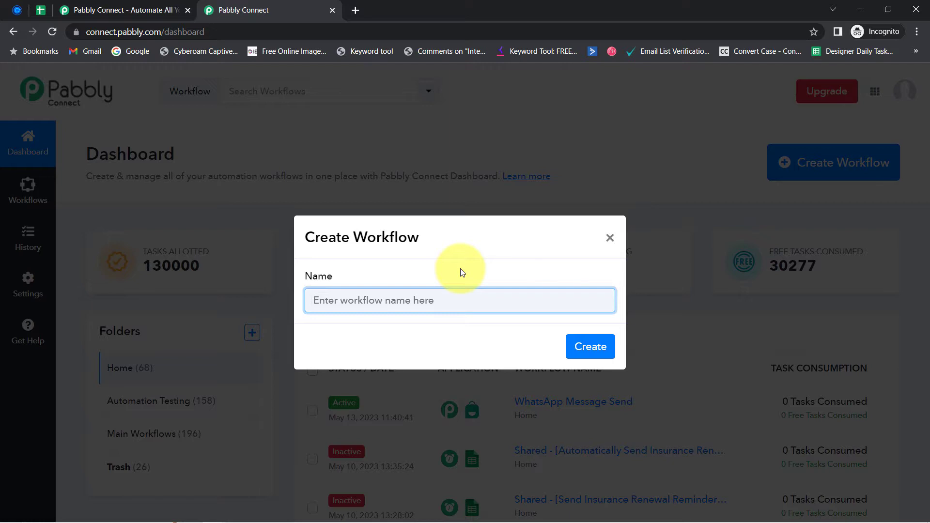
Step: Name the workflow 'Add Scheduled Calendly Appointment Details to Google Sheets' and create it
text(Add Scheduled Calendly Appointment Details to Google Sheets)
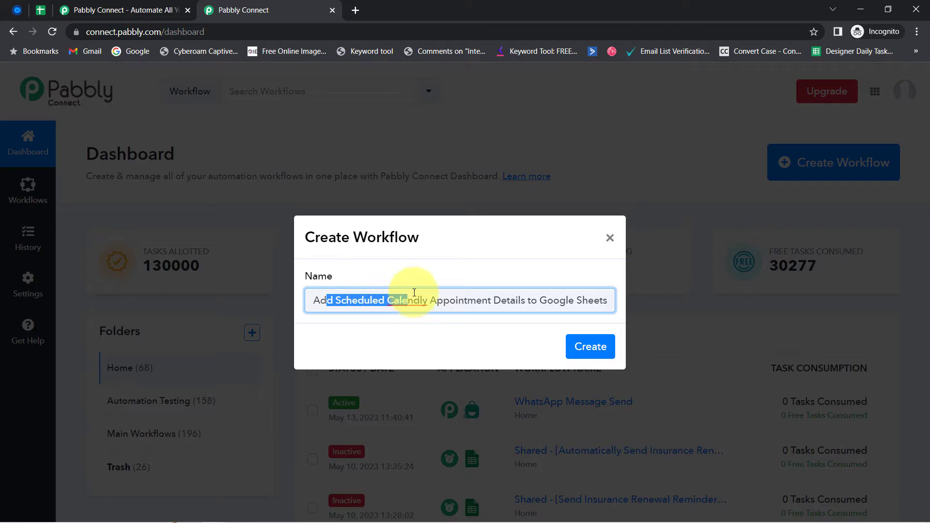
drag(470, 292, 534, 294)
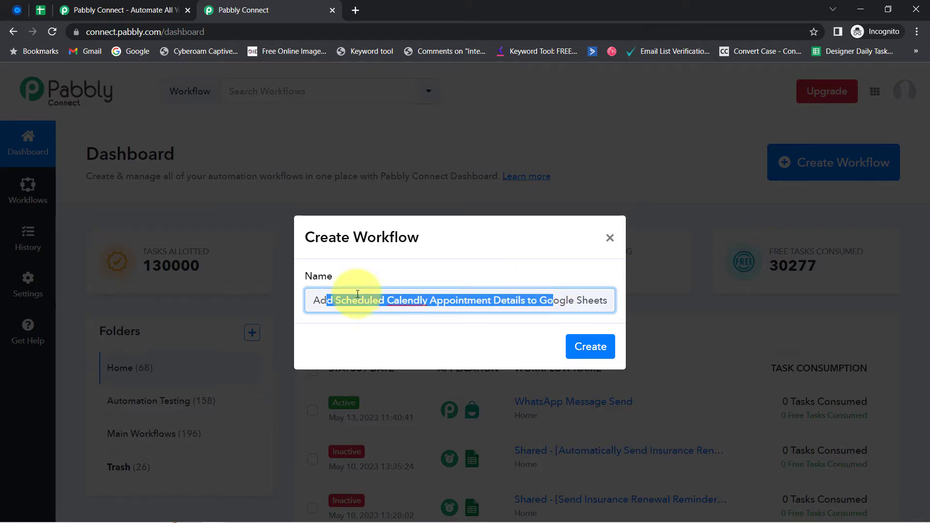
click(589, 345)
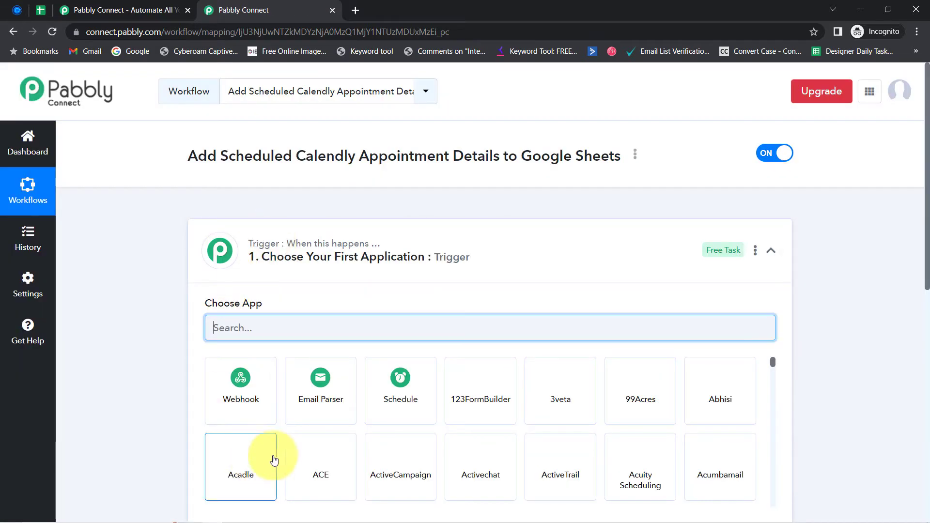
Step: Search 'cale' in the trigger step and choose Calendly as the trigger app
click(252, 257)
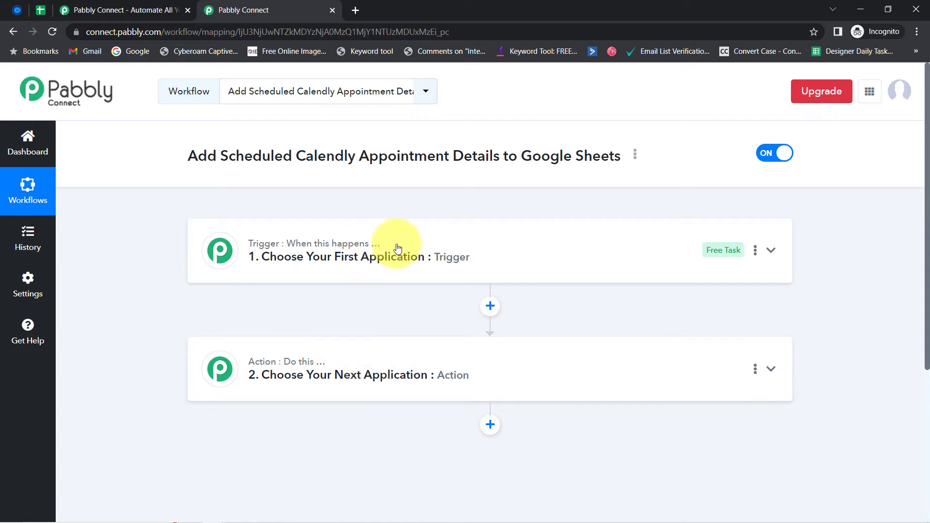
mouse_move(376, 254)
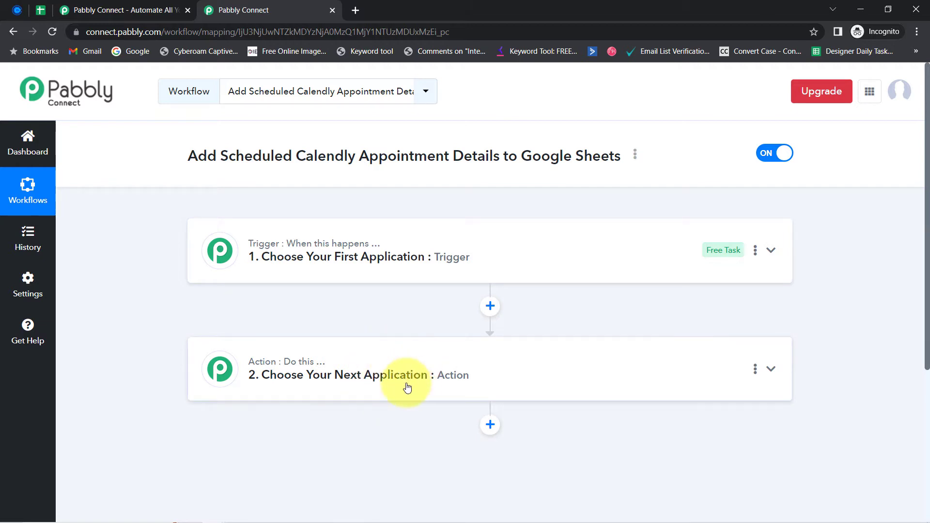
click(357, 247)
drag(219, 157, 384, 156)
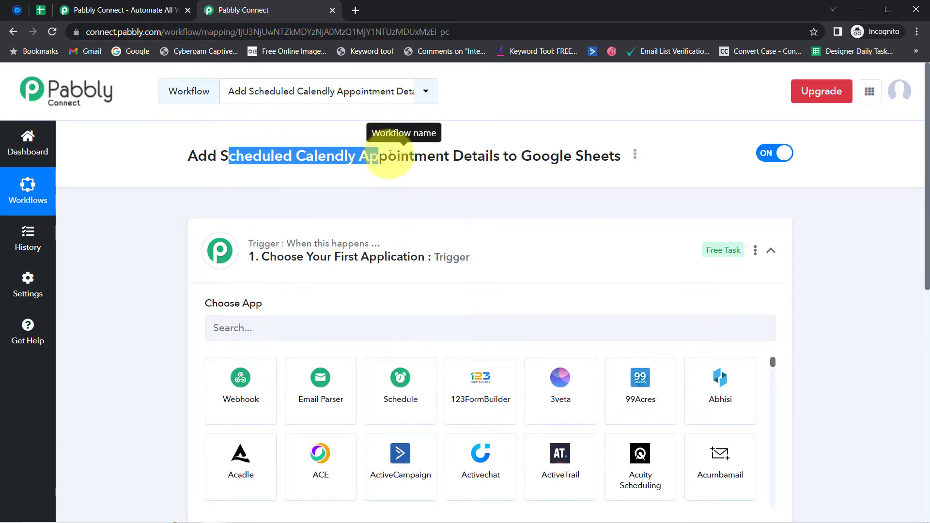
click(245, 331)
text(cale)
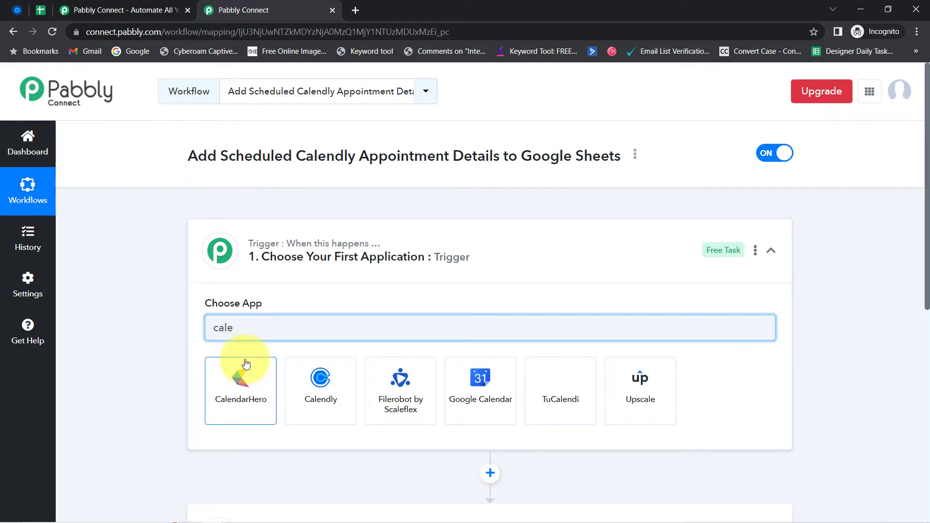
click(311, 395)
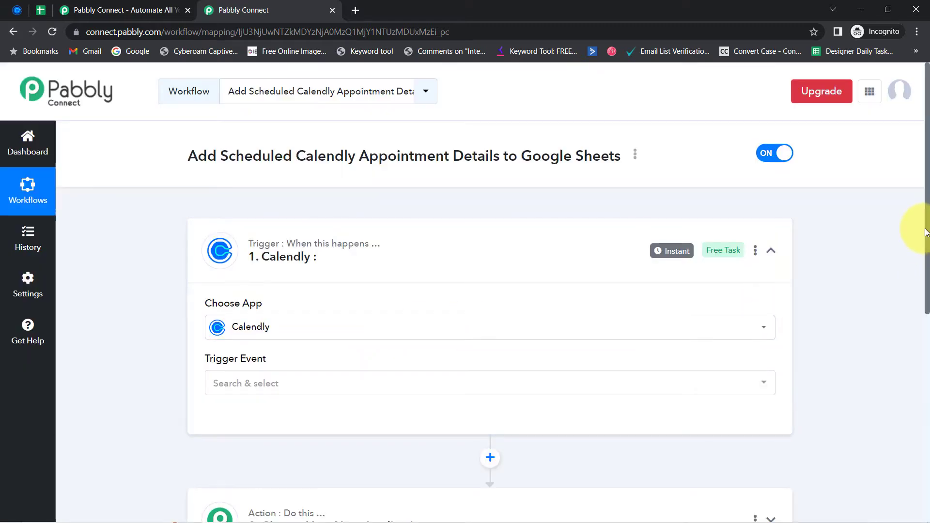
drag(926, 232, 910, 354)
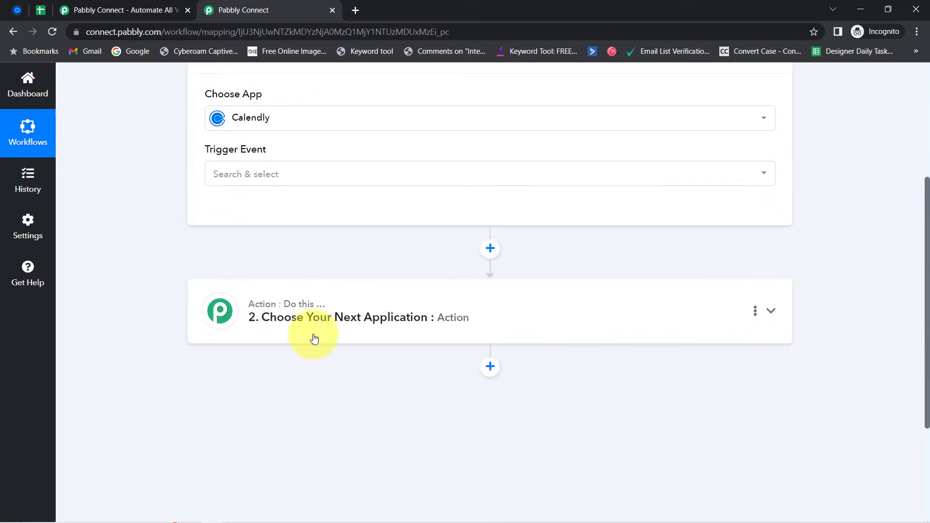
Step: Search 'google sh' in the action step and choose Google Sheets as the action app
click(278, 327)
click(227, 385)
text(go)
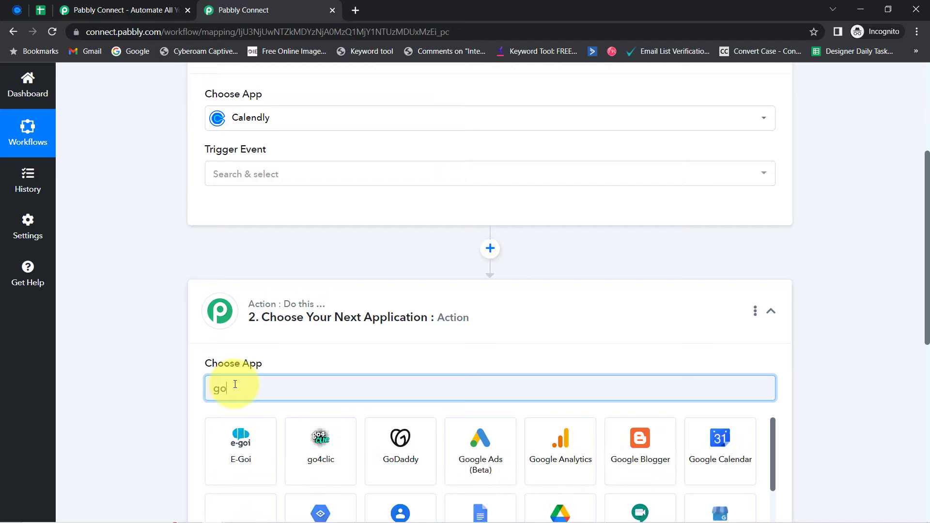
text(ogle sh)
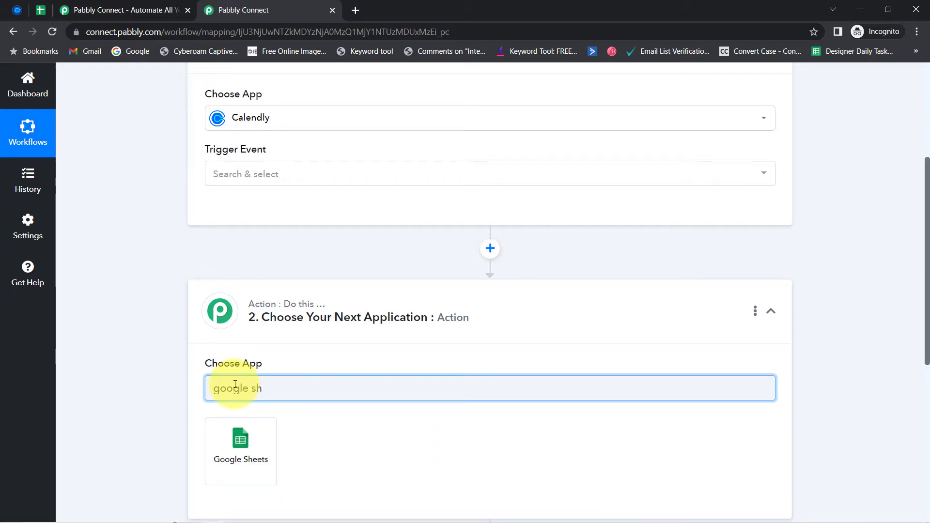
click(220, 438)
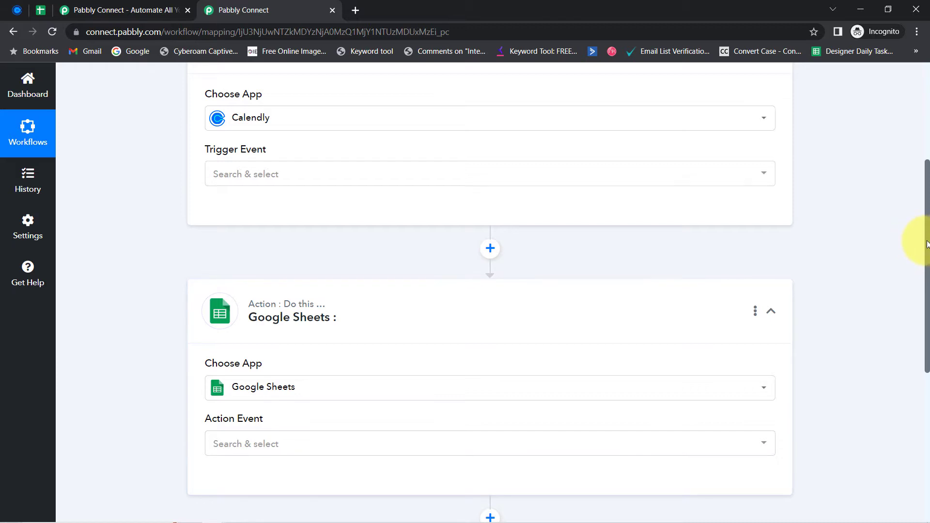
drag(927, 244, 814, 178)
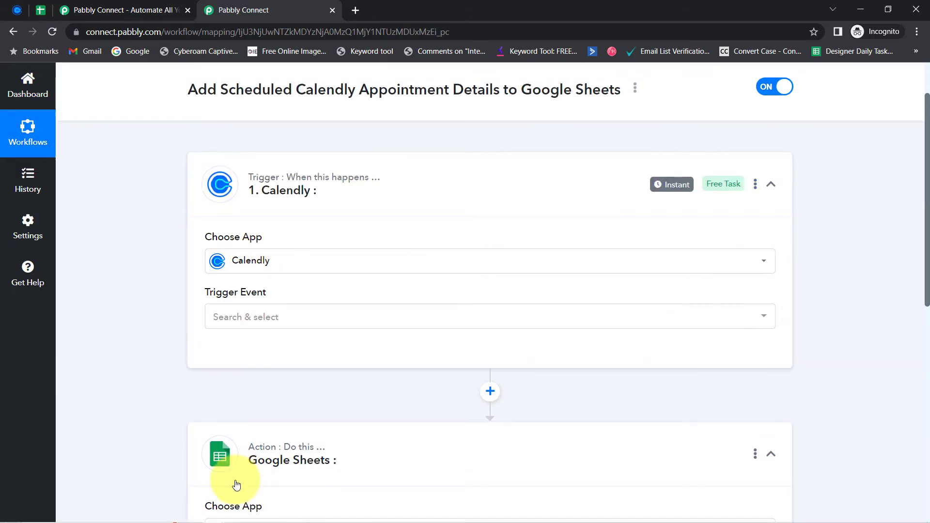
drag(923, 214, 922, 184)
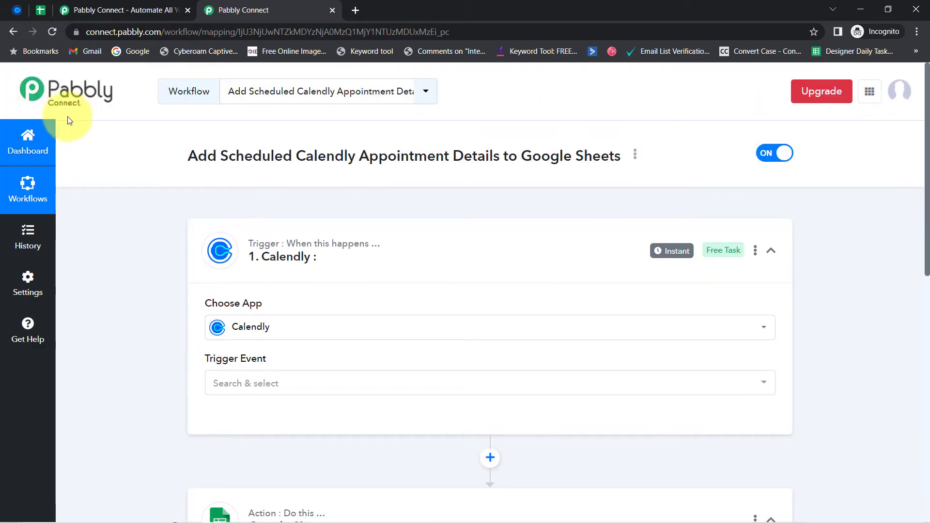
Step: Set the Calendly trigger event to Invitee Created (Organization)
click(226, 387)
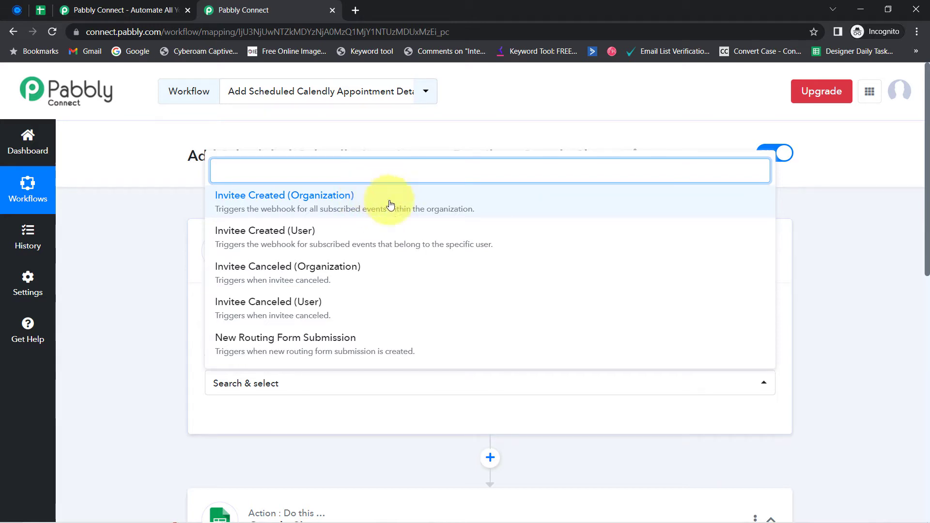
click(386, 210)
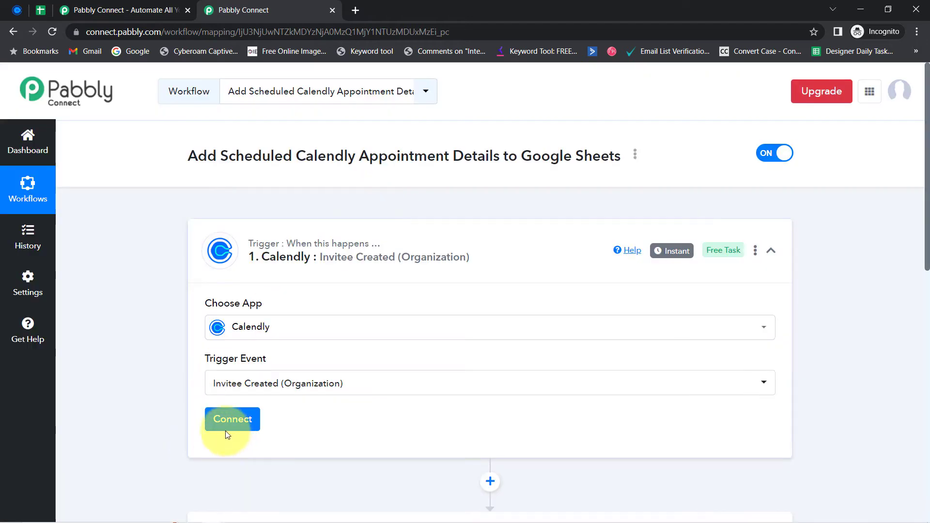
Step: Add a new Calendly connection for the trigger and authorize the Calendly account
click(227, 432)
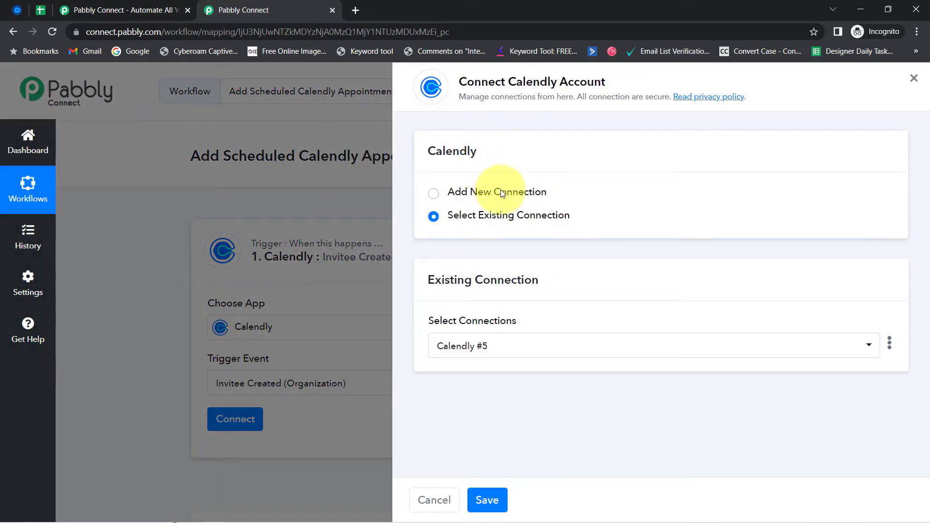
click(501, 192)
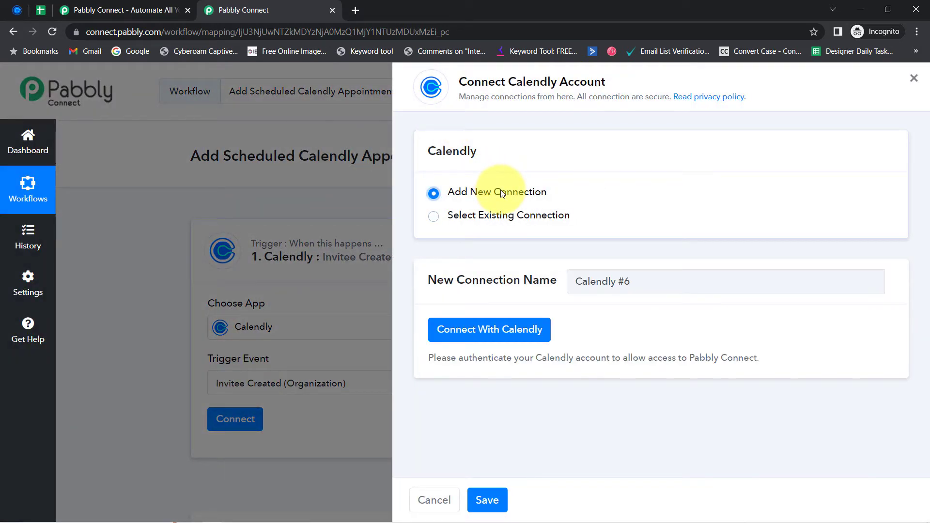
click(492, 334)
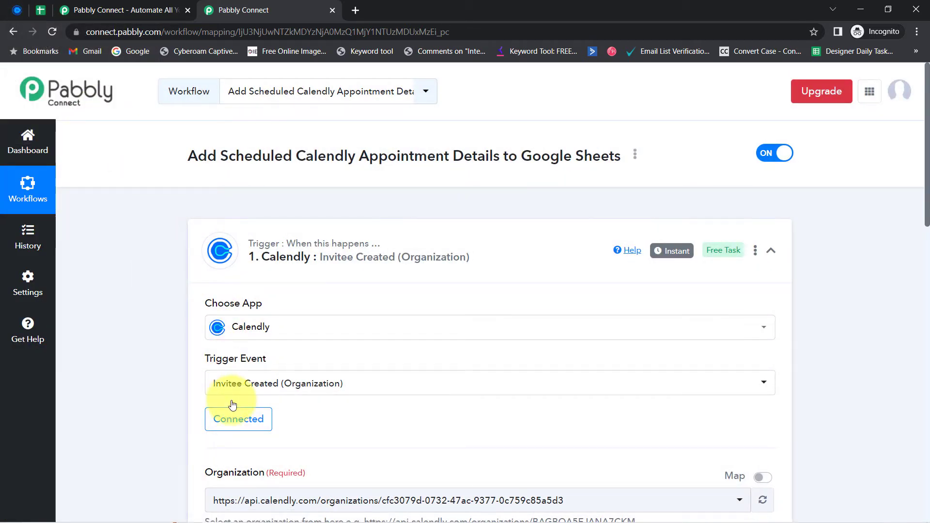
Step: Keep the existing Organization and User values, then save and send the test request
drag(927, 206, 926, 306)
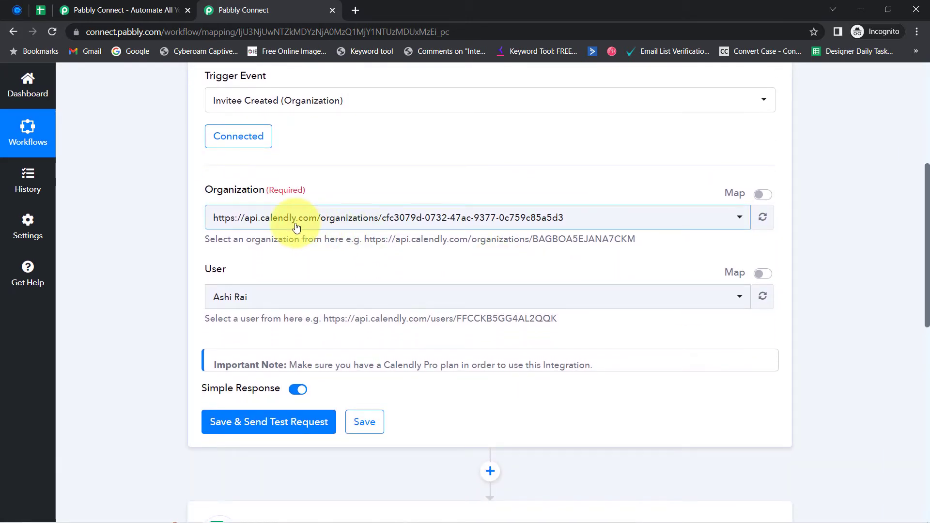
click(715, 219)
click(737, 182)
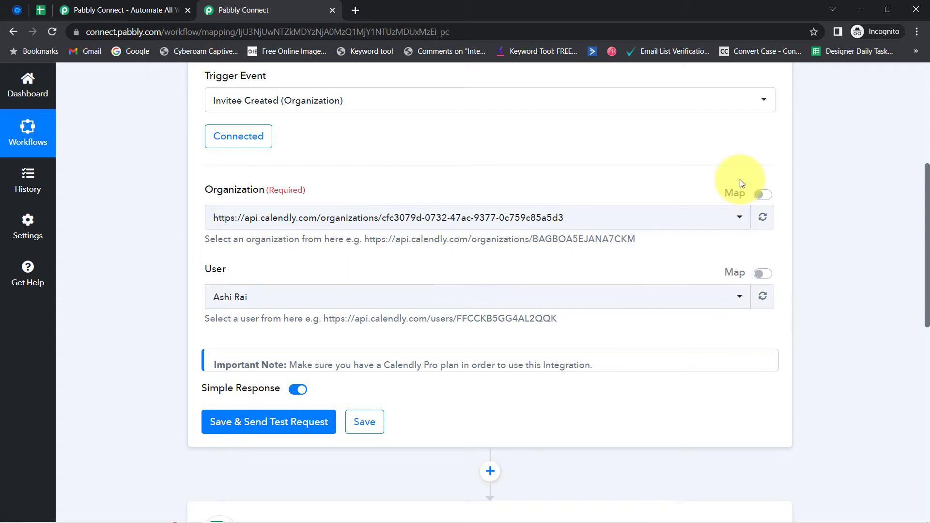
click(666, 297)
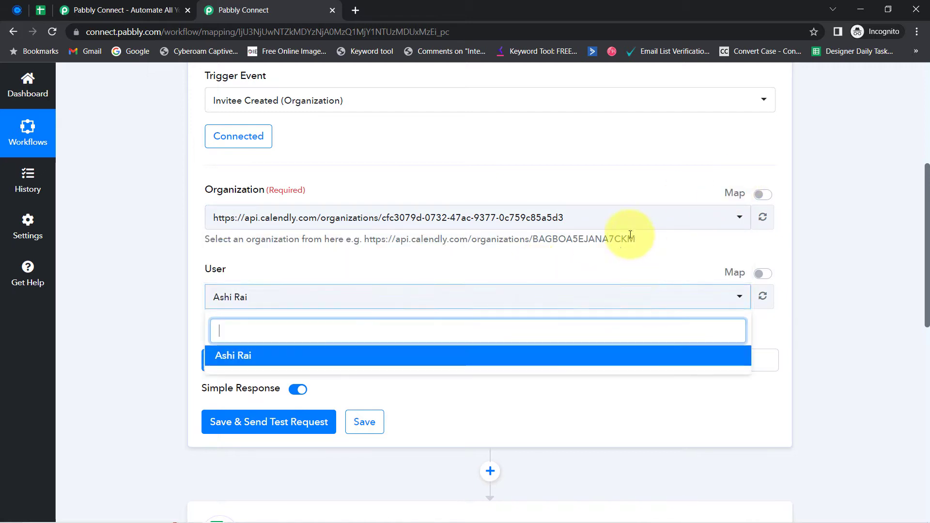
click(614, 265)
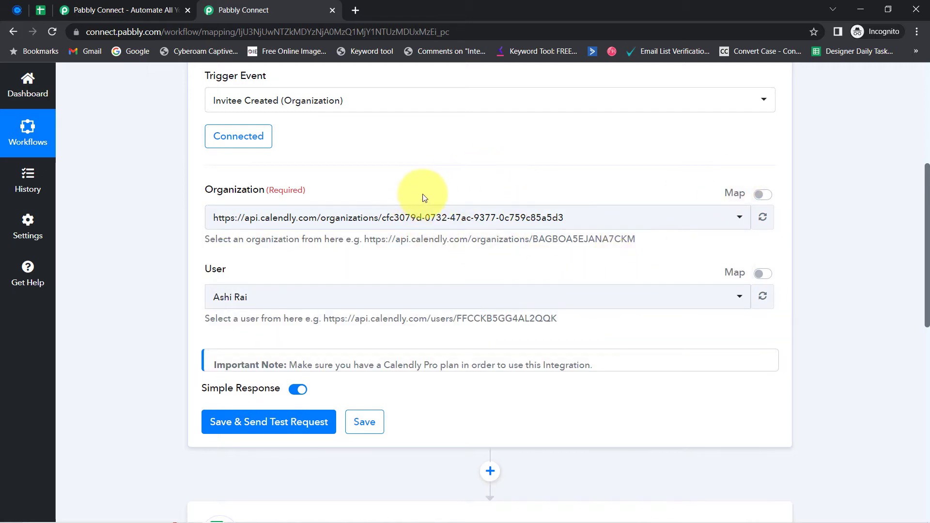
click(224, 429)
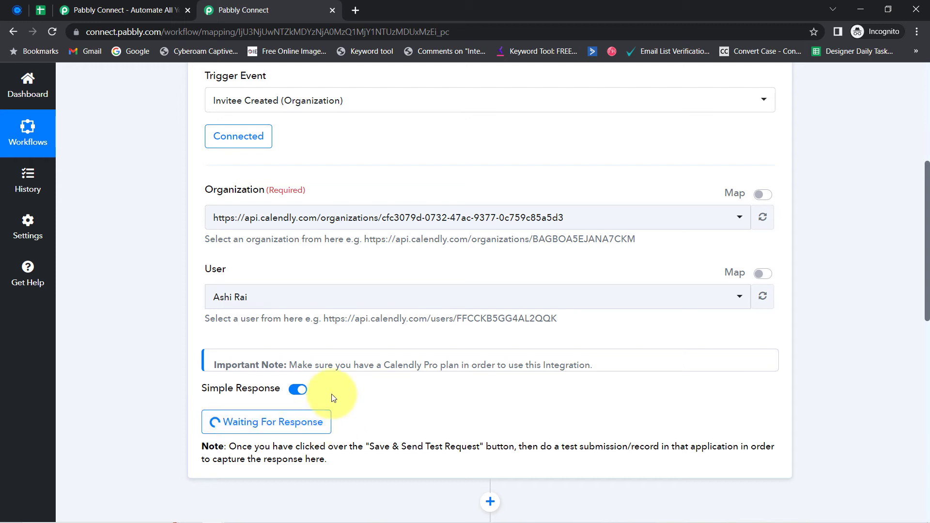
Step: Review the note asking for a test submission, then return to Calendly's event types page
drag(273, 446, 474, 444)
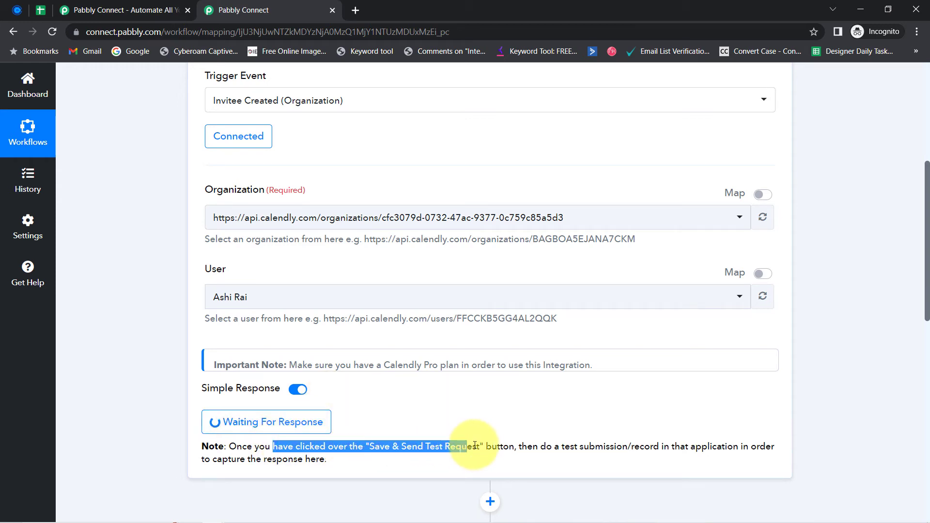
drag(541, 446, 285, 478)
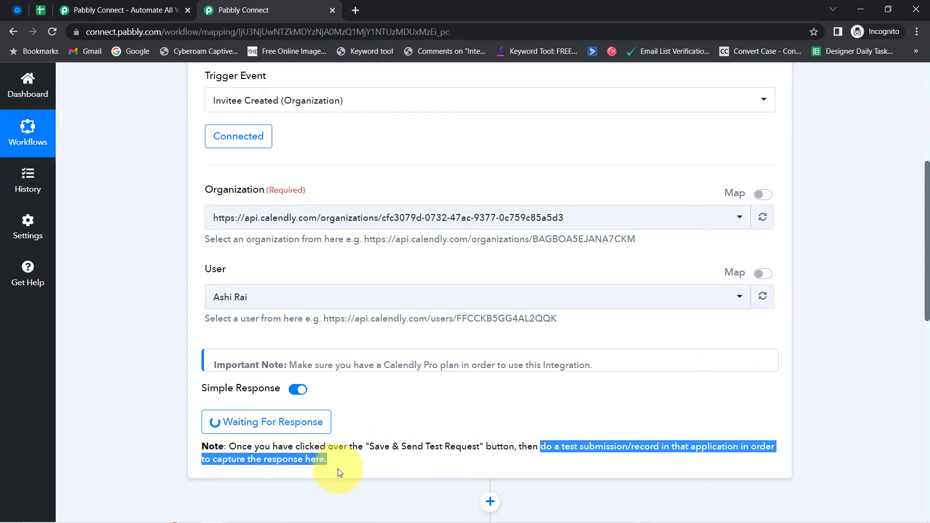
drag(553, 446, 661, 443)
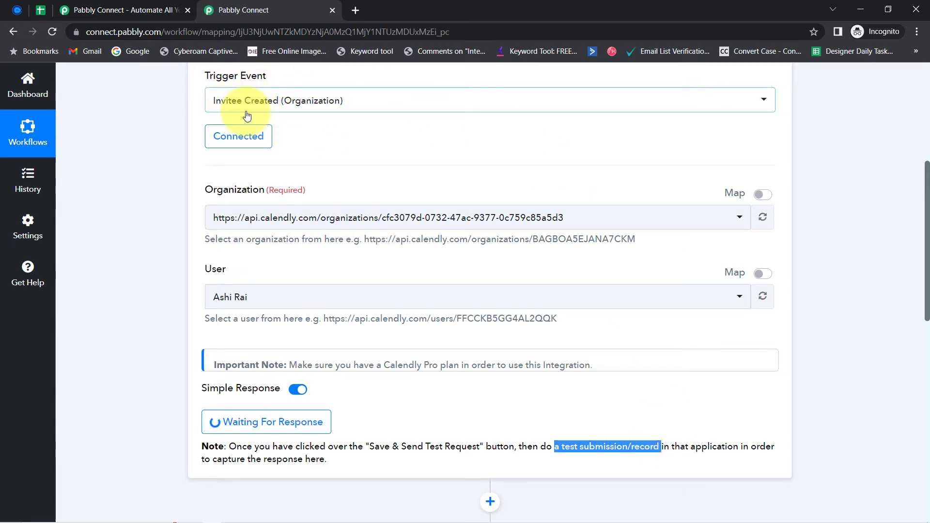
click(17, 9)
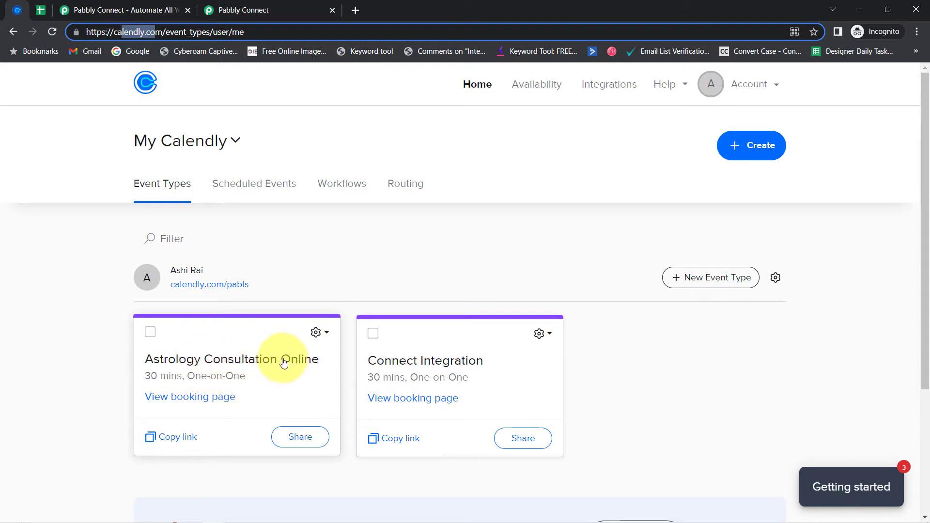
Step: Copy the Astrology Consultation Online link and load it in a new private tab
click(178, 442)
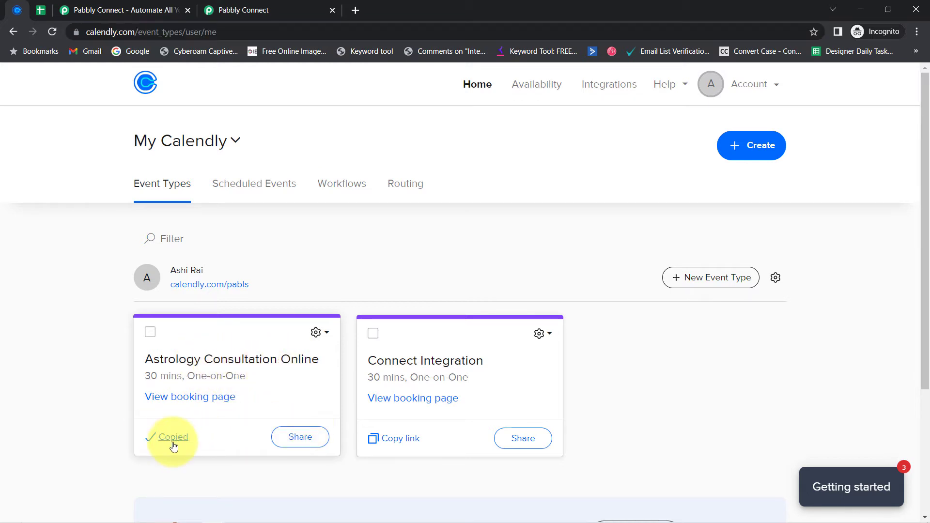
click(356, 9)
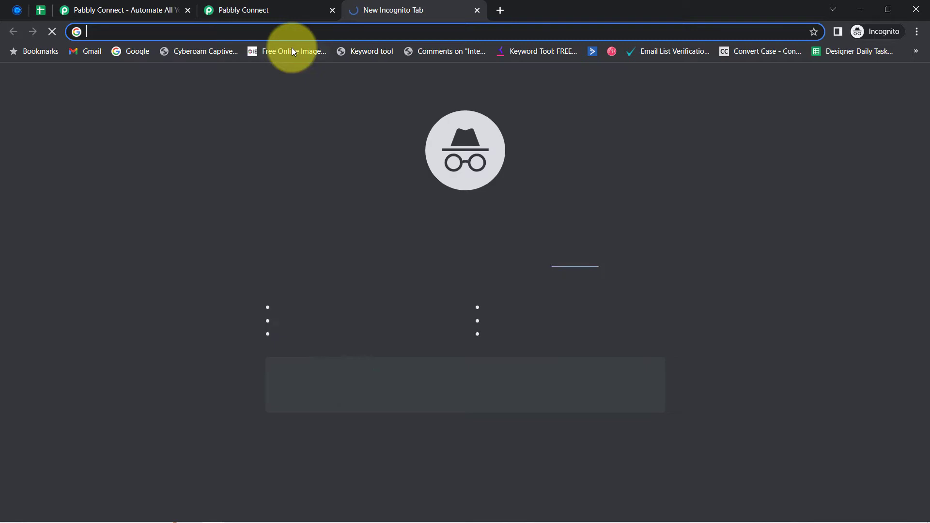
right_click(261, 31)
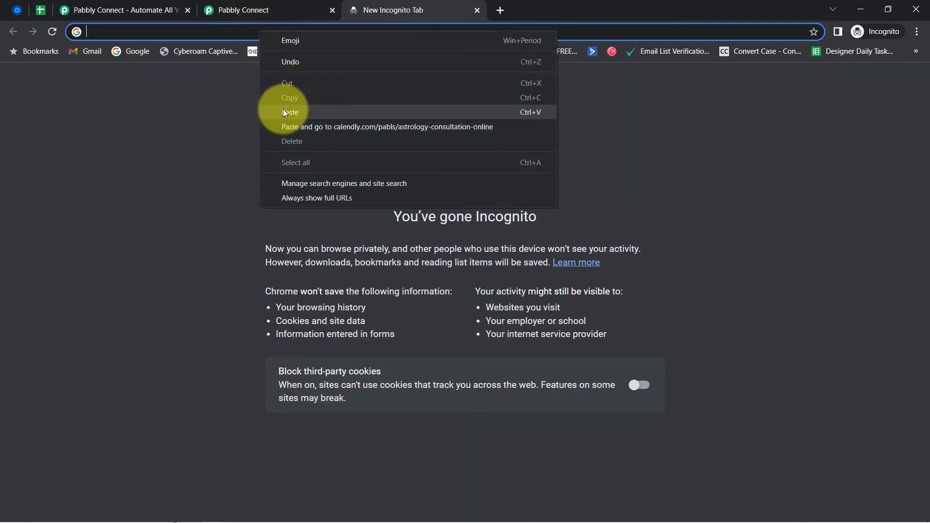
click(286, 122)
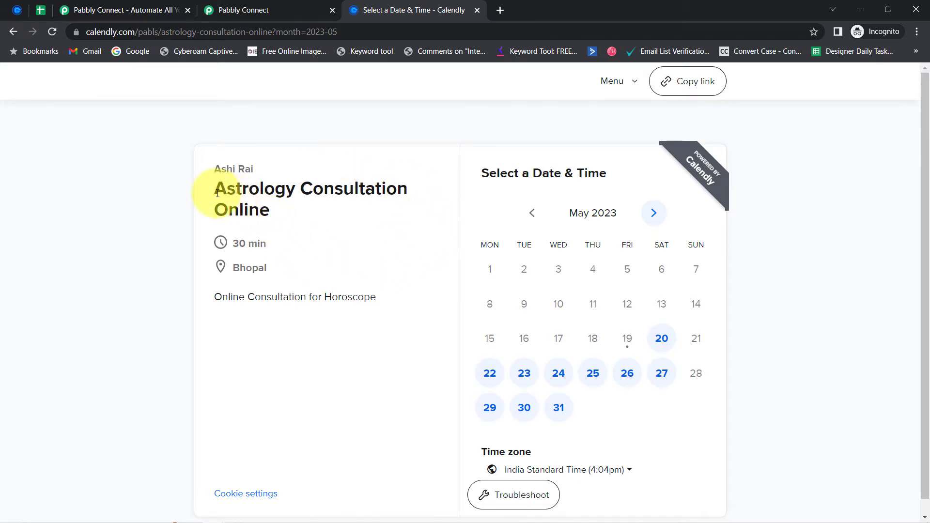
Step: Pick the 10:00am slot on Friday, May 26, 2023 and continue to the details form
drag(217, 194, 316, 226)
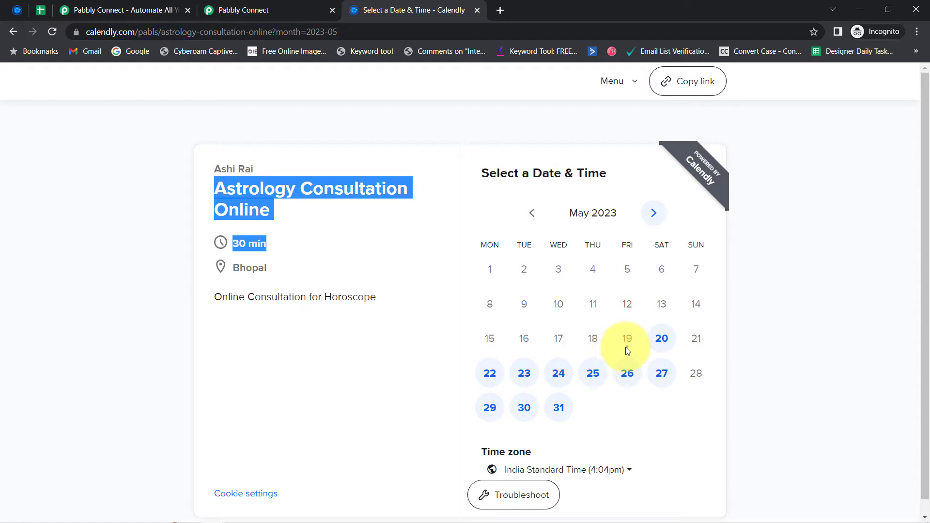
click(628, 374)
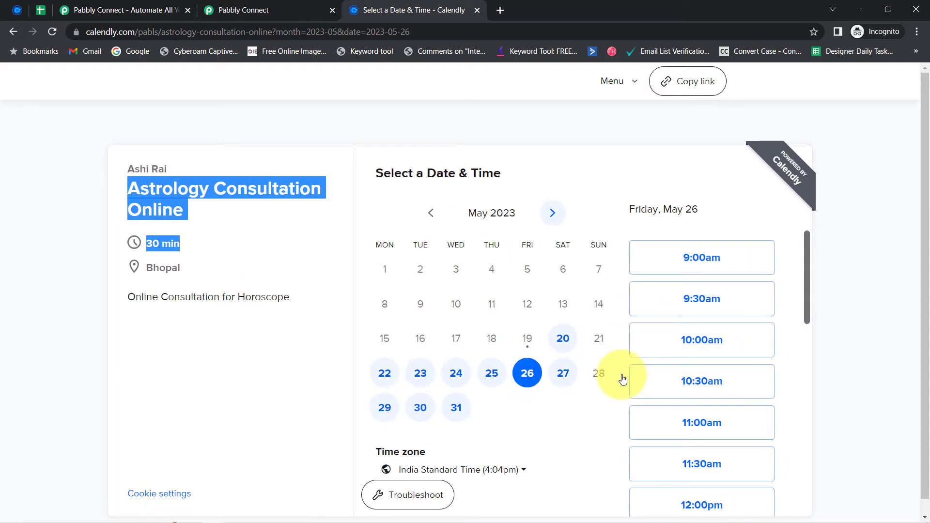
click(705, 346)
click(701, 334)
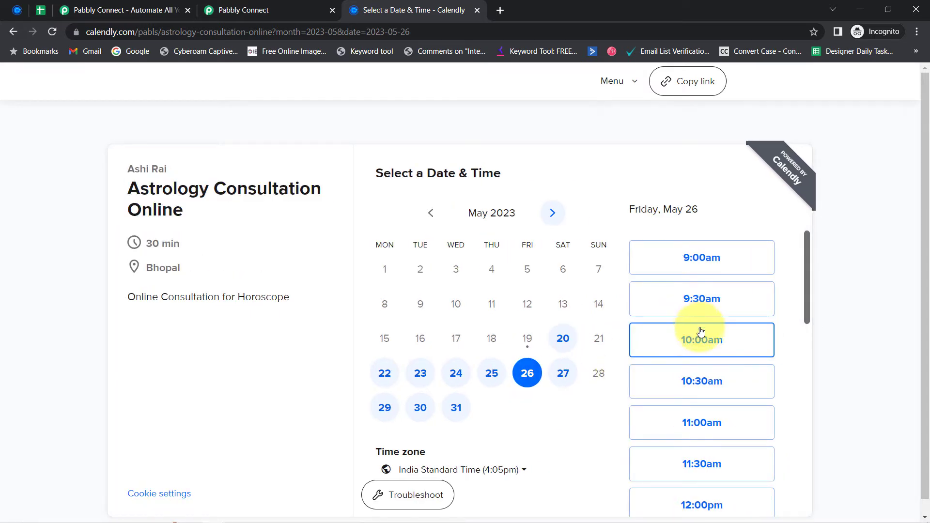
click(649, 337)
click(730, 341)
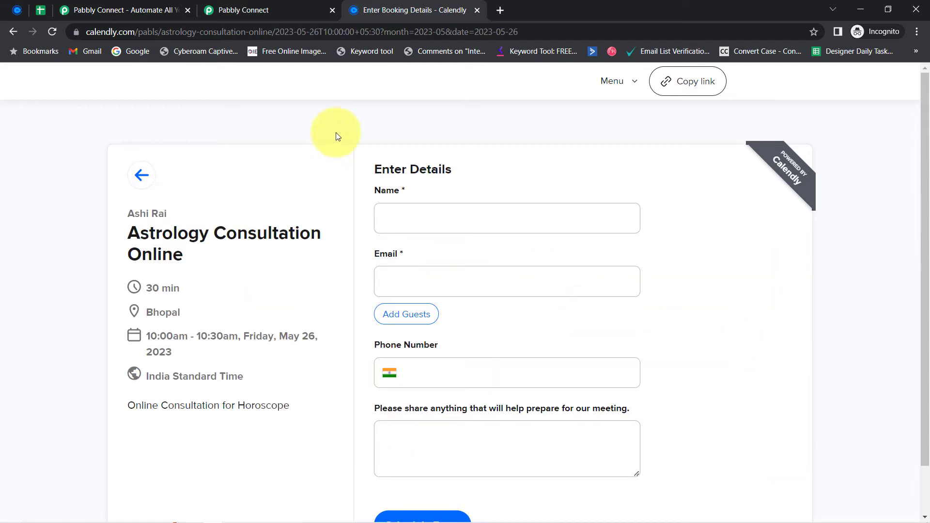
Step: Enter the invitee's name, e-mail address and phone number in the booking form
drag(400, 165, 430, 170)
click(386, 217)
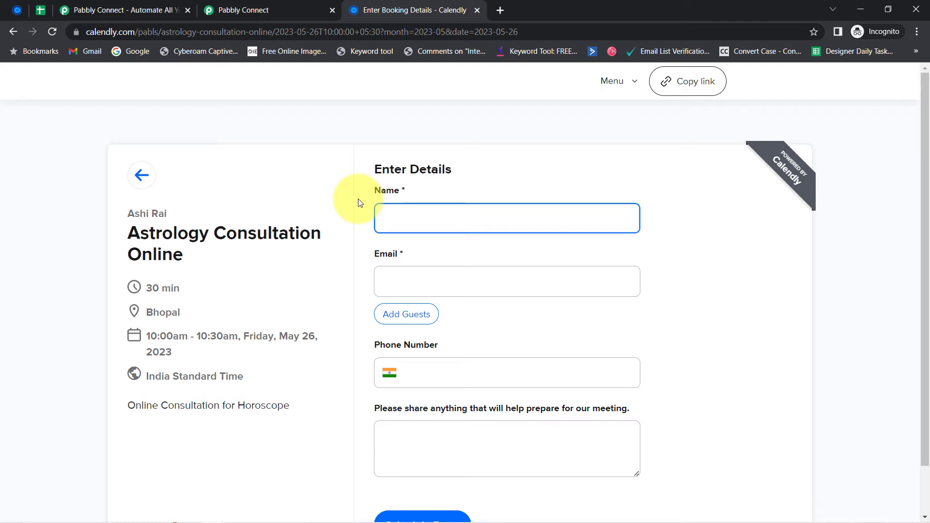
text(Dummy User)
key(Tab)
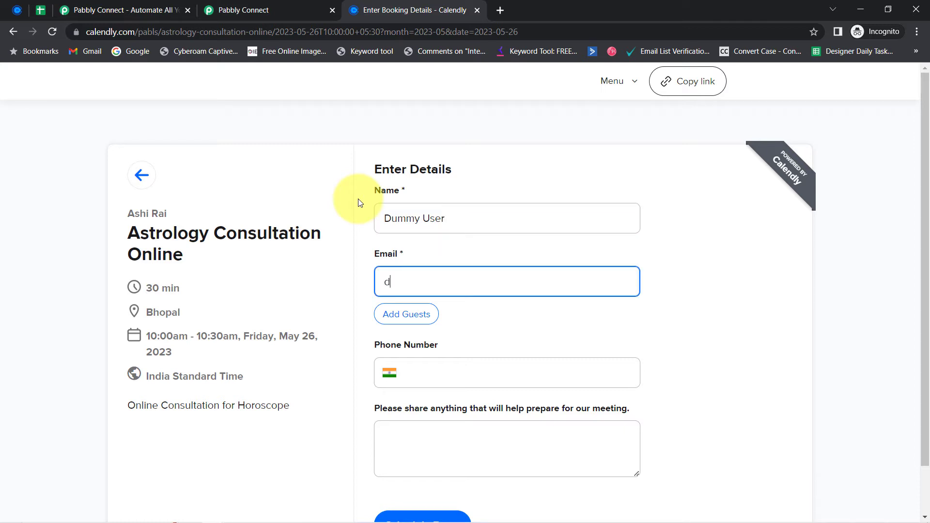
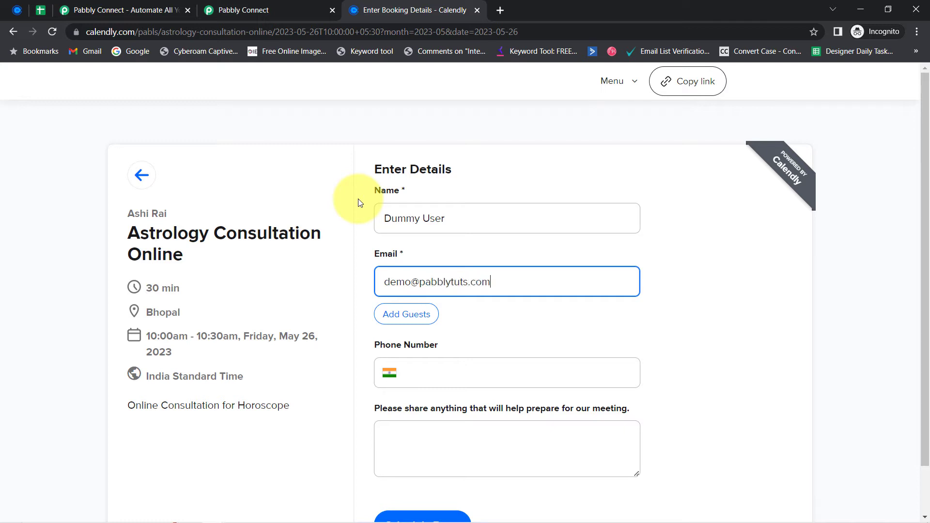
click(415, 374)
text(93)
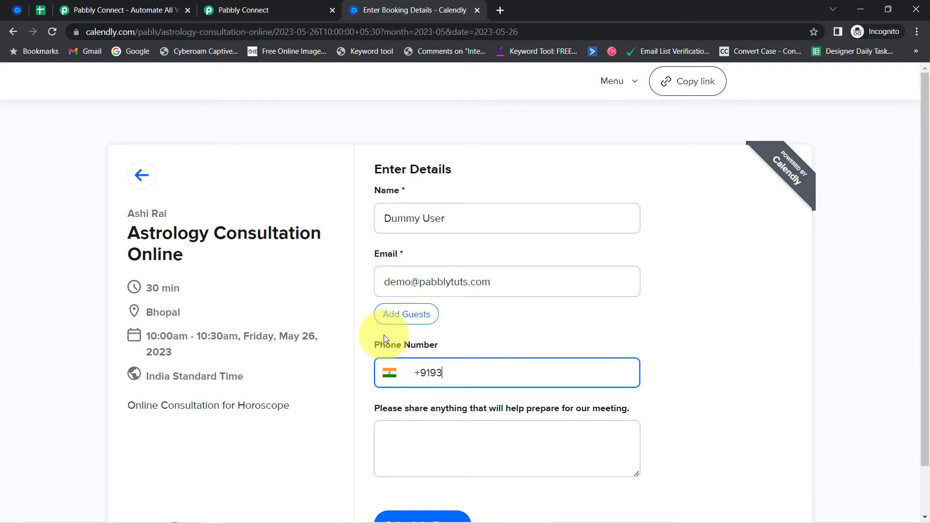
text(333 33333)
Step: Add the note 'It is about my marriage' and schedule the test booking
key(Tab)
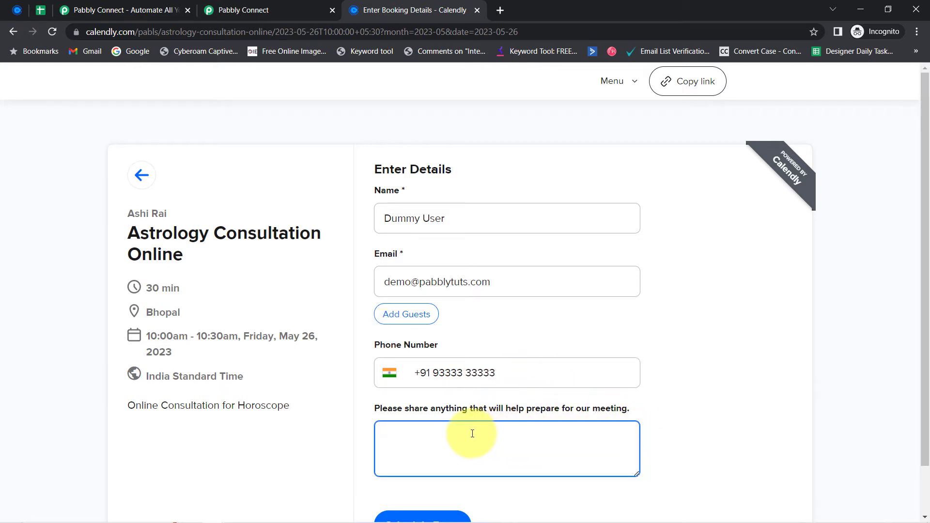
text(It is about my marriage)
scroll(472, 434, down, 1)
click(428, 472)
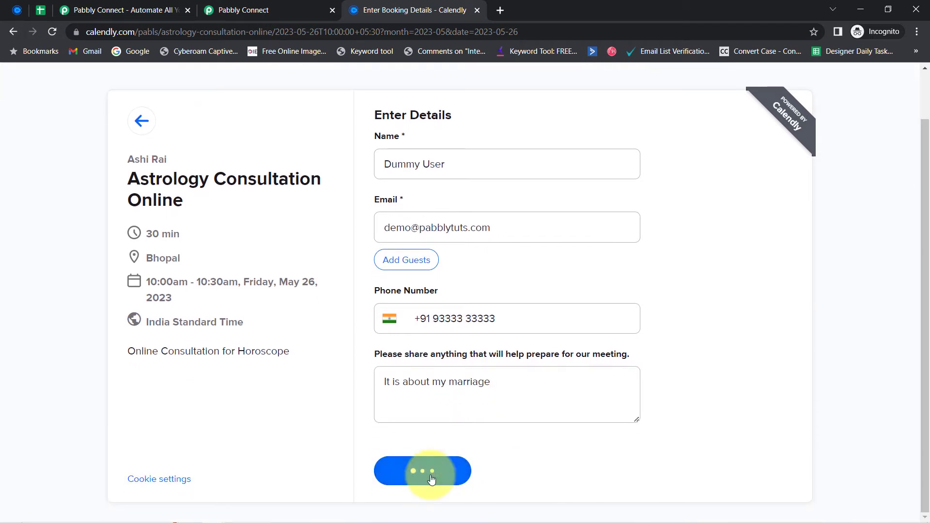
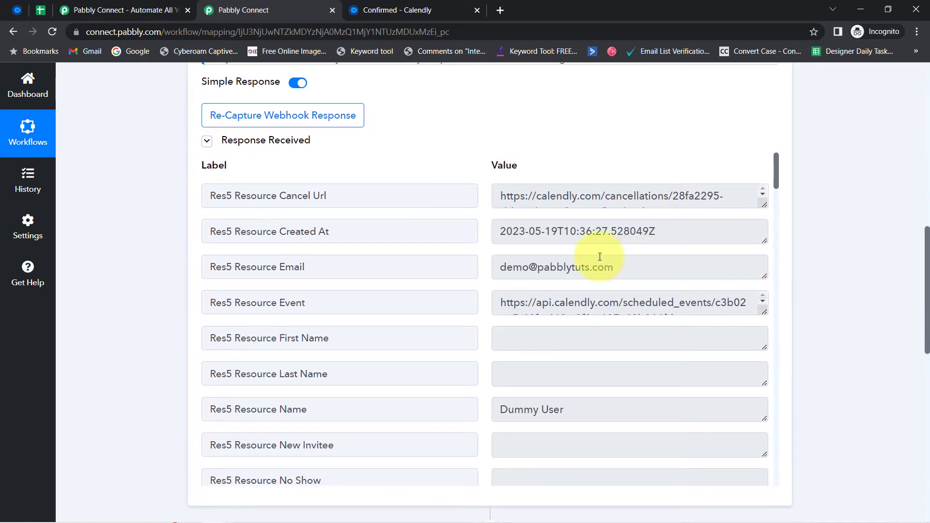
drag(538, 266, 555, 269)
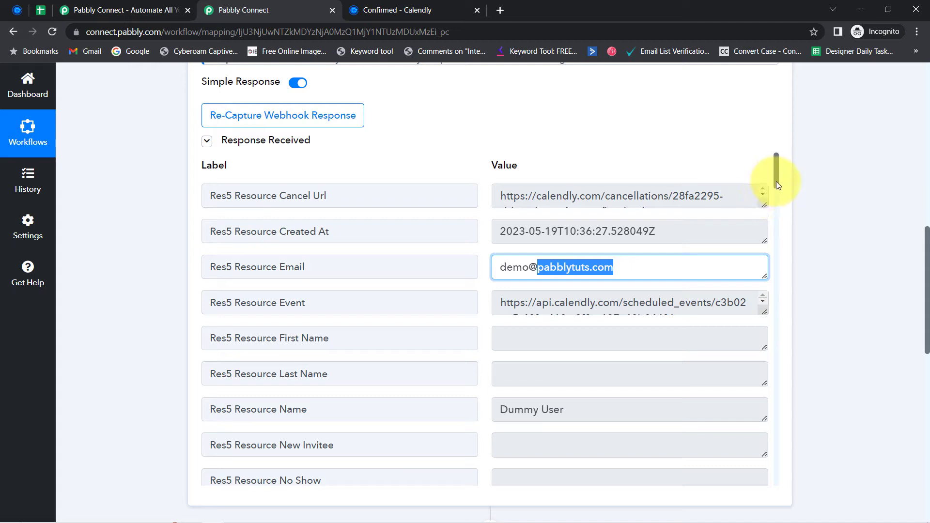
drag(777, 185, 777, 229)
click(565, 291)
drag(574, 293, 637, 281)
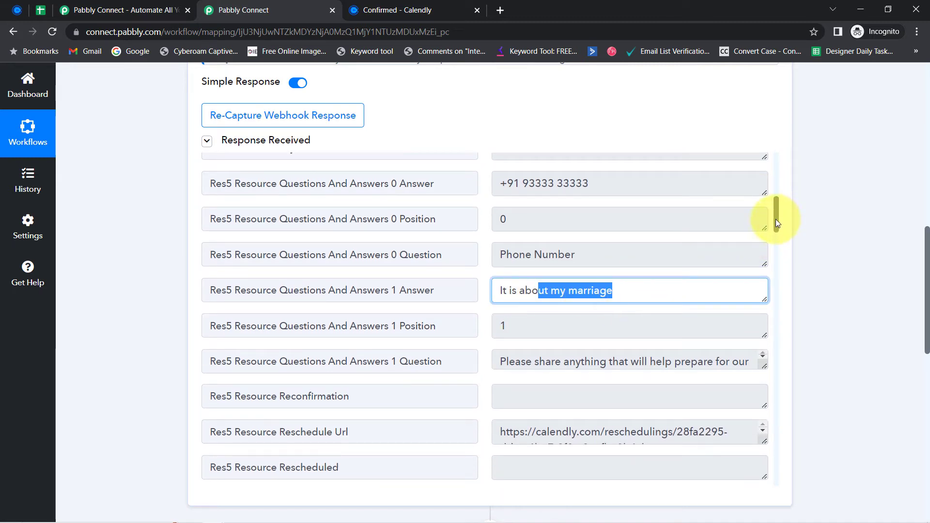
drag(776, 220, 783, 335)
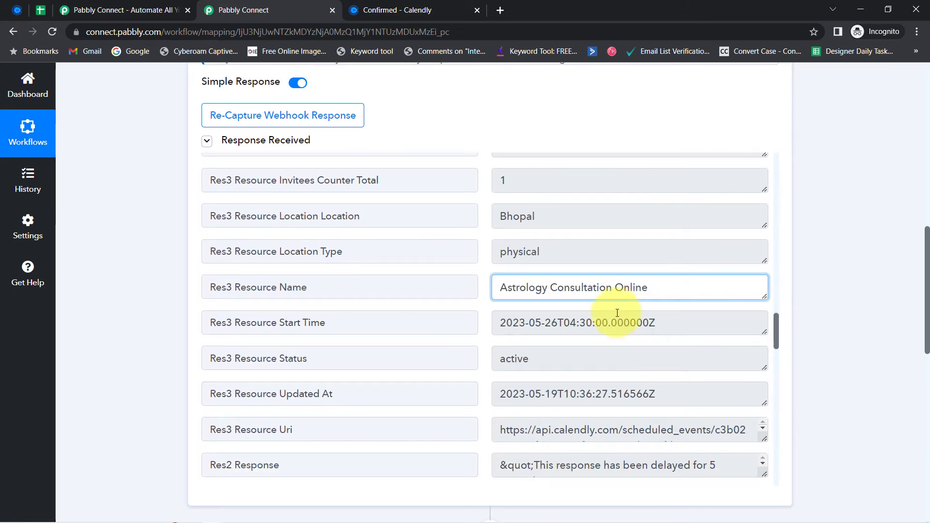
drag(363, 279, 220, 291)
double_click(517, 289)
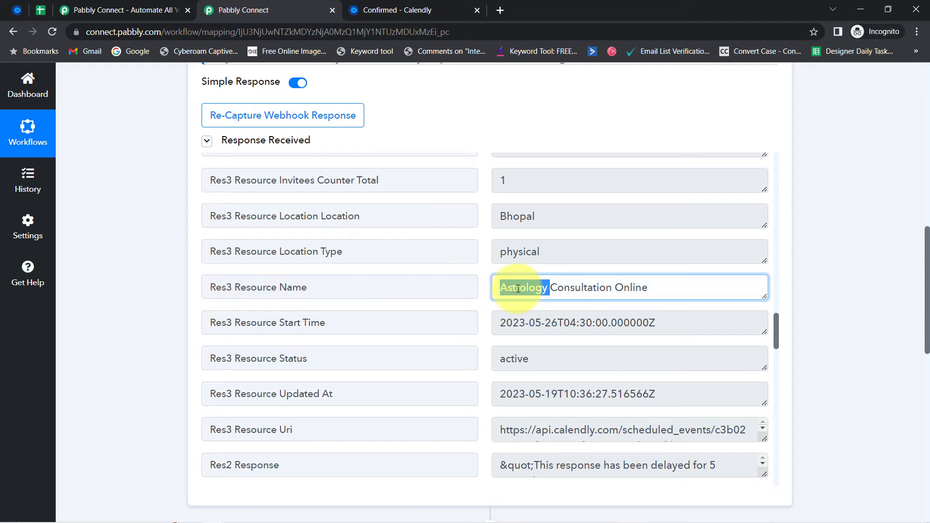
triple_click(517, 289)
click(539, 290)
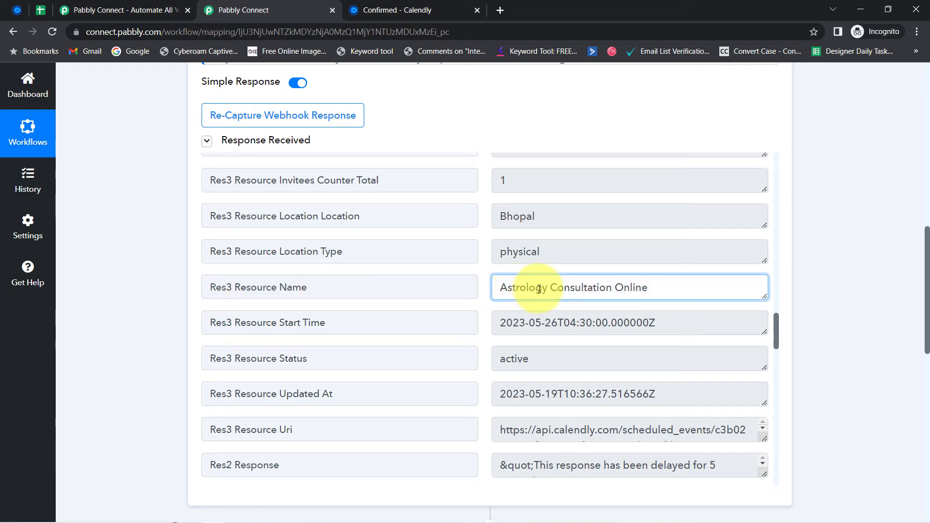
drag(512, 289, 714, 317)
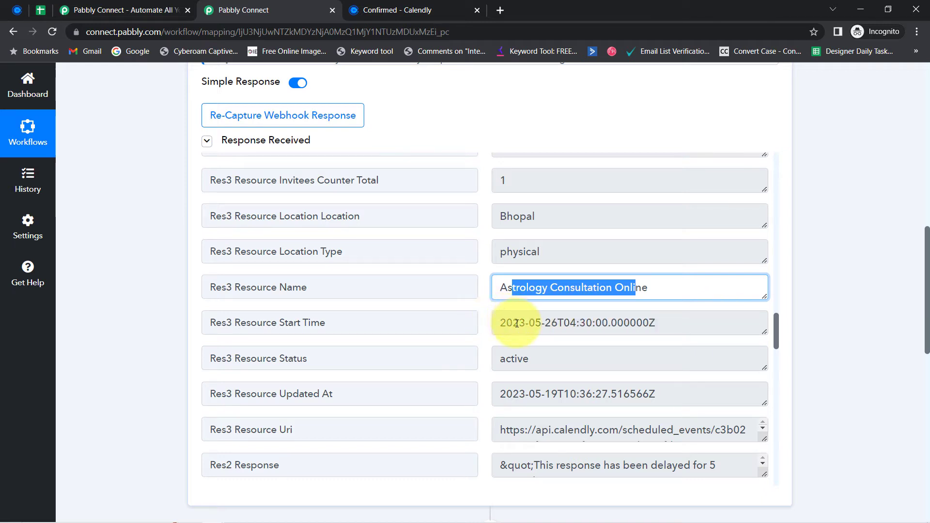
drag(517, 324, 605, 276)
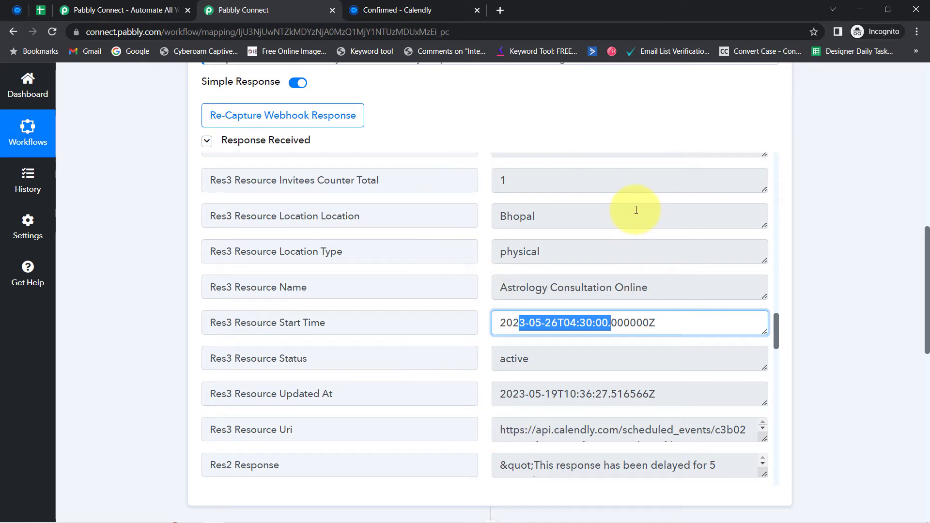
Step: Close the duplicate Pabbly Connect tab and scroll down to the Google Sheets action step
click(14, 12)
click(229, 9)
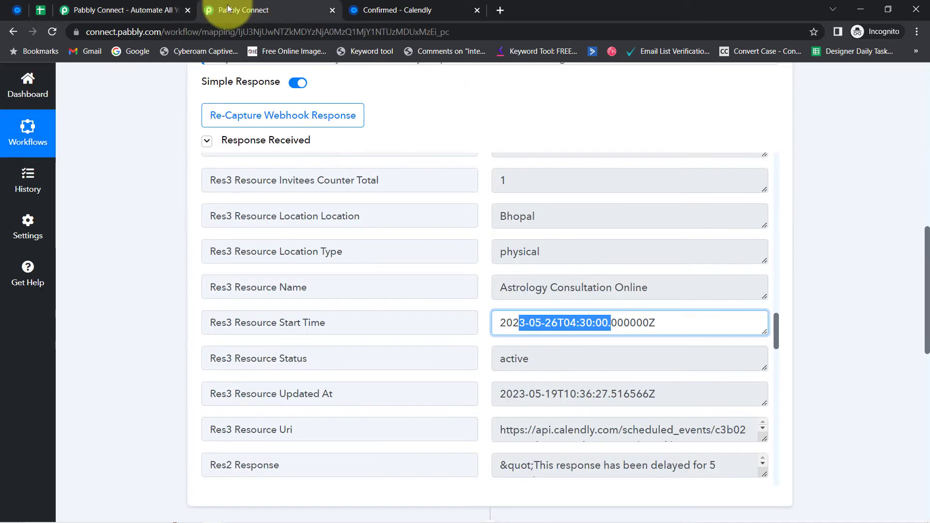
click(186, 10)
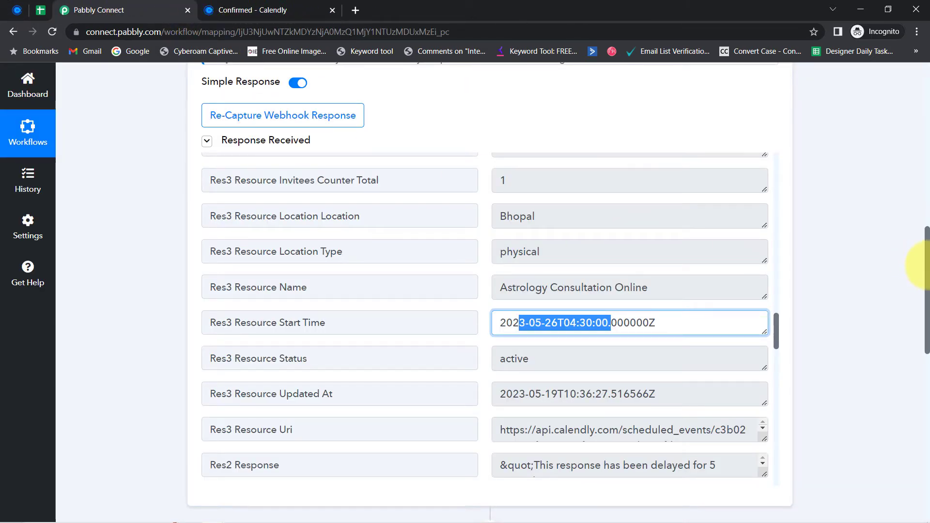
drag(925, 270, 908, 94)
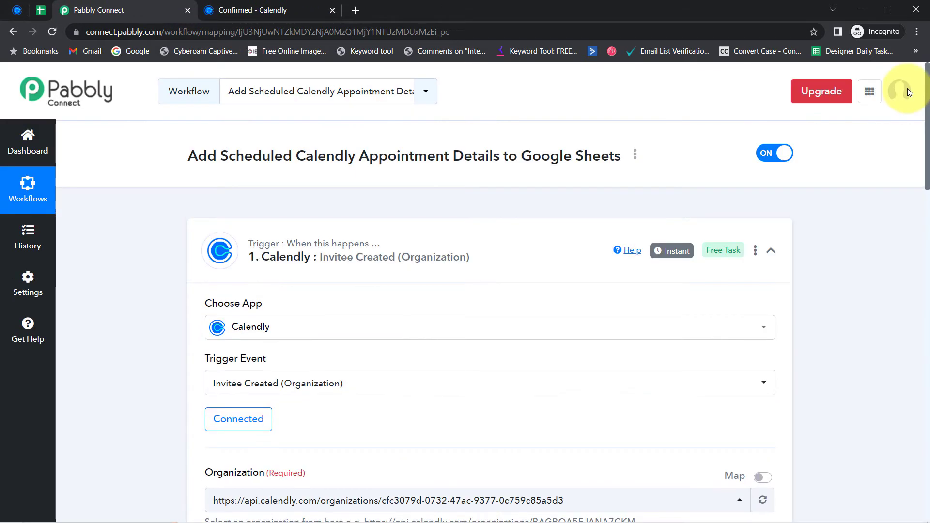
click(20, 4)
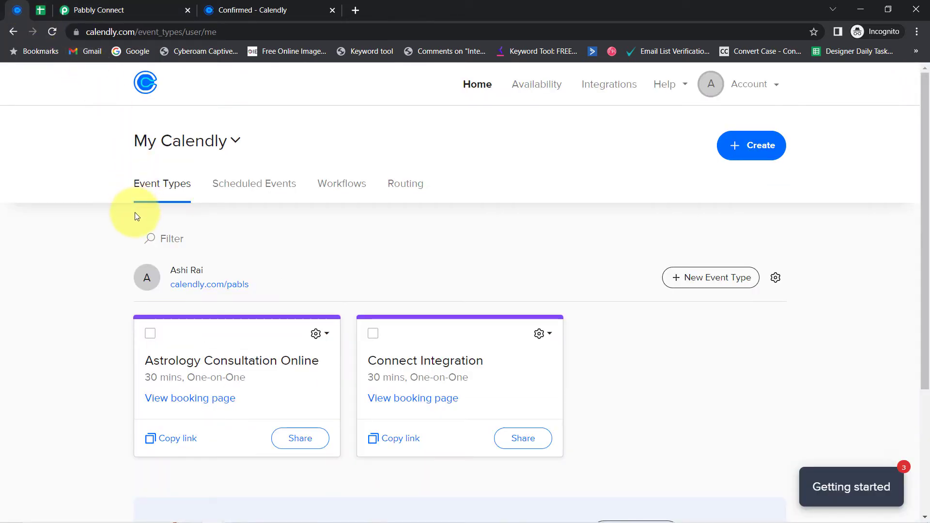
click(97, 10)
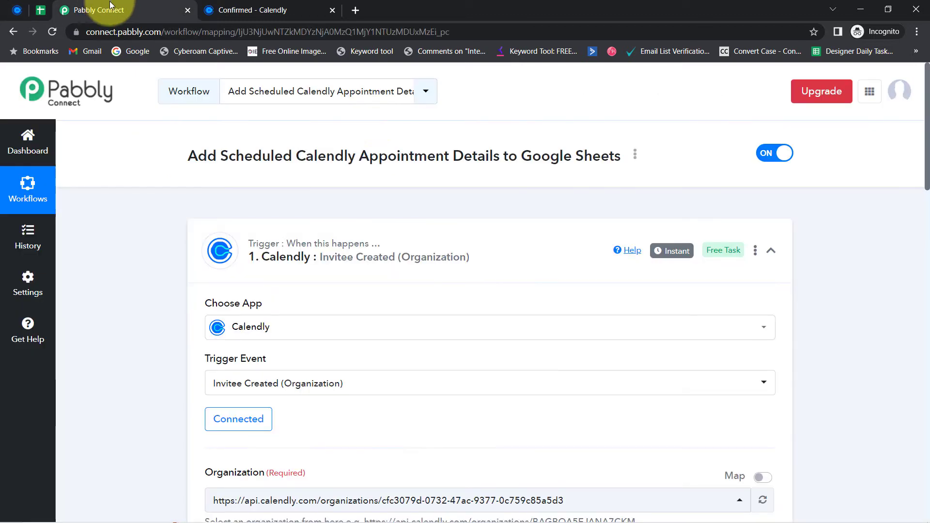
mouse_move(663, 258)
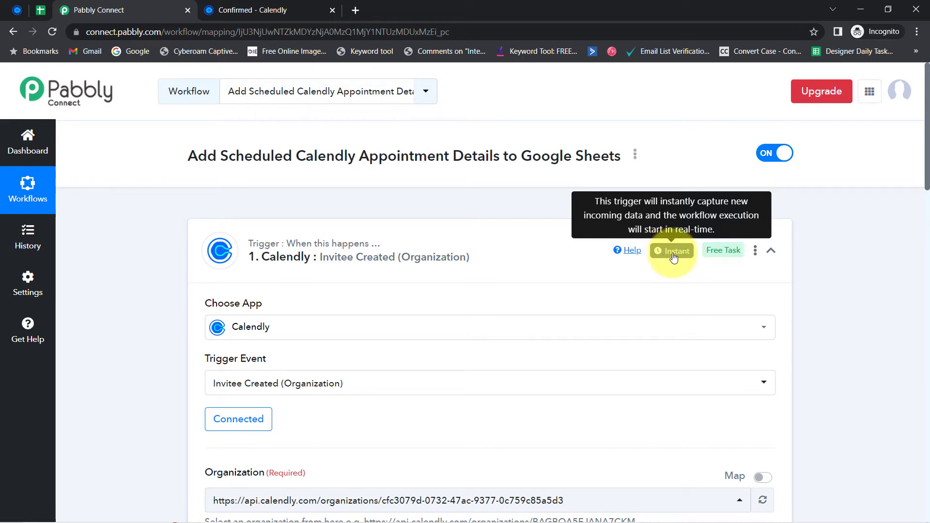
drag(925, 160, 914, 450)
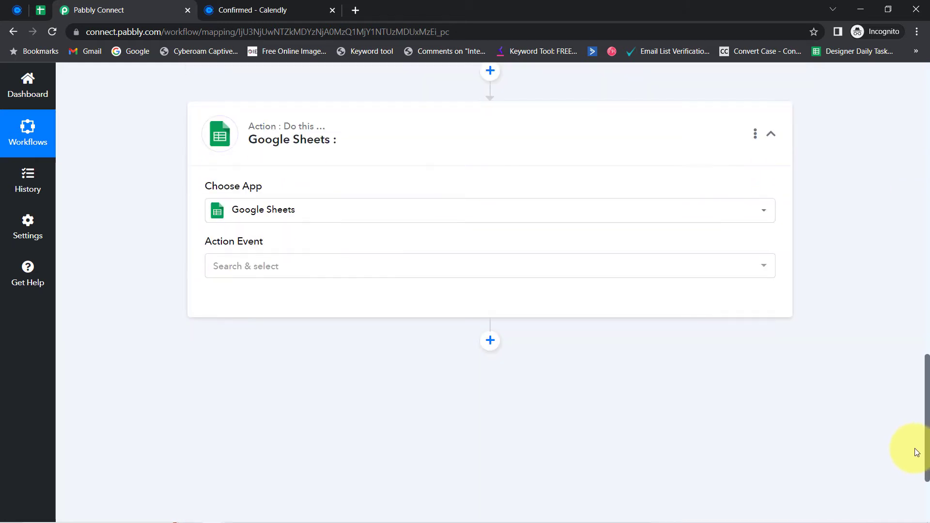
Step: Set the action event to Add New Row and save it with the existing Google Sheets #3 connection
click(251, 273)
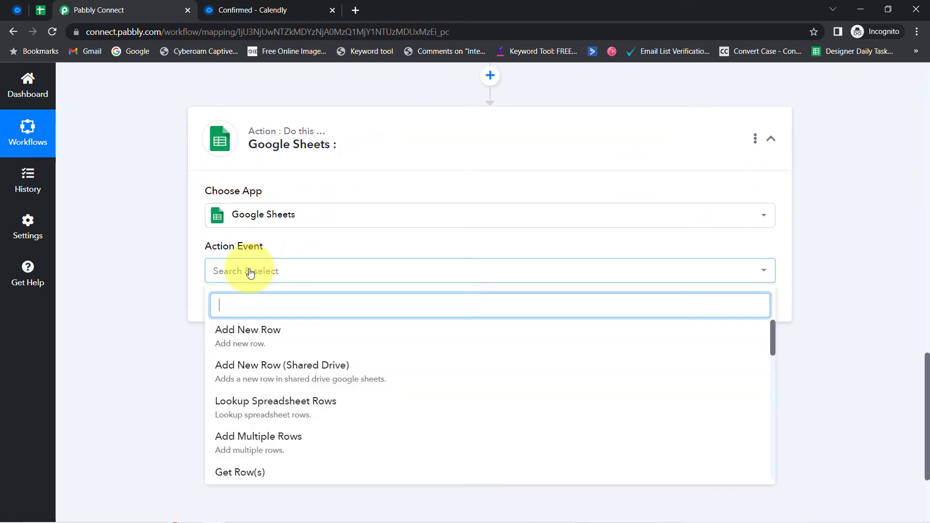
click(234, 349)
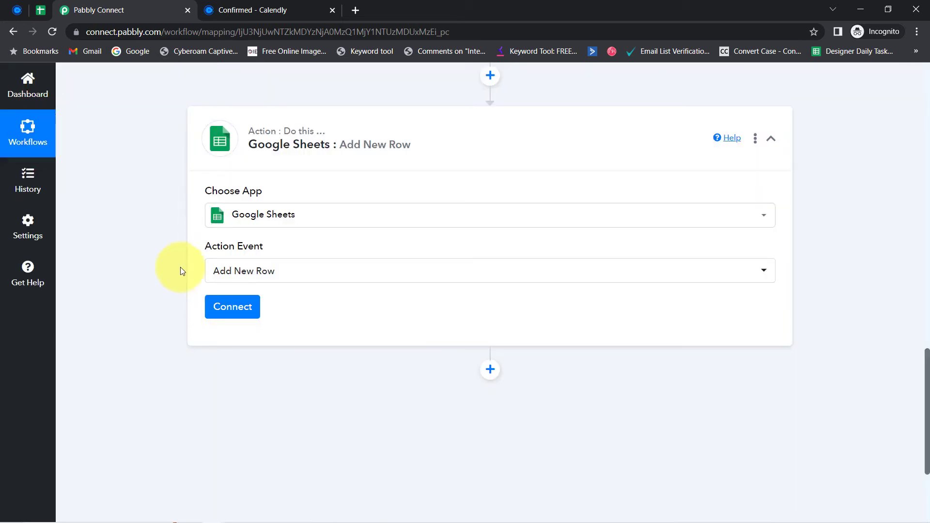
click(239, 310)
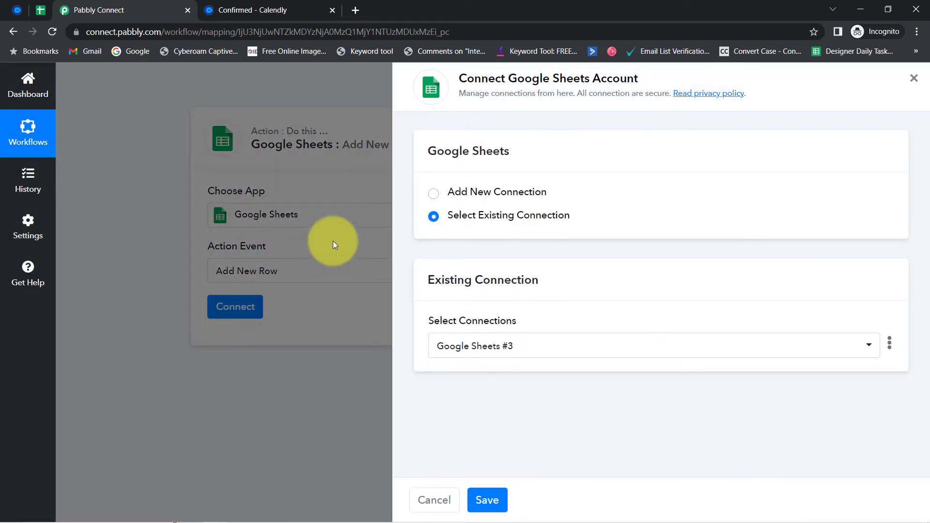
click(474, 197)
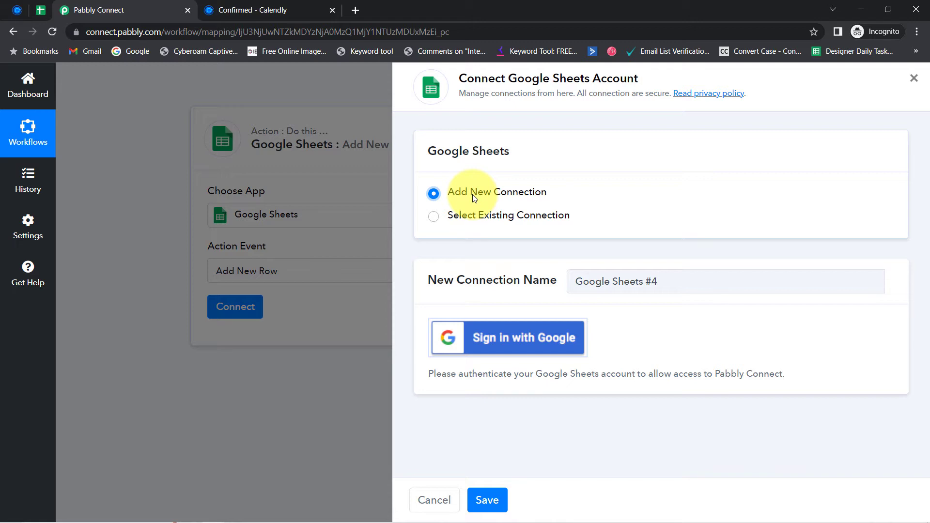
click(507, 336)
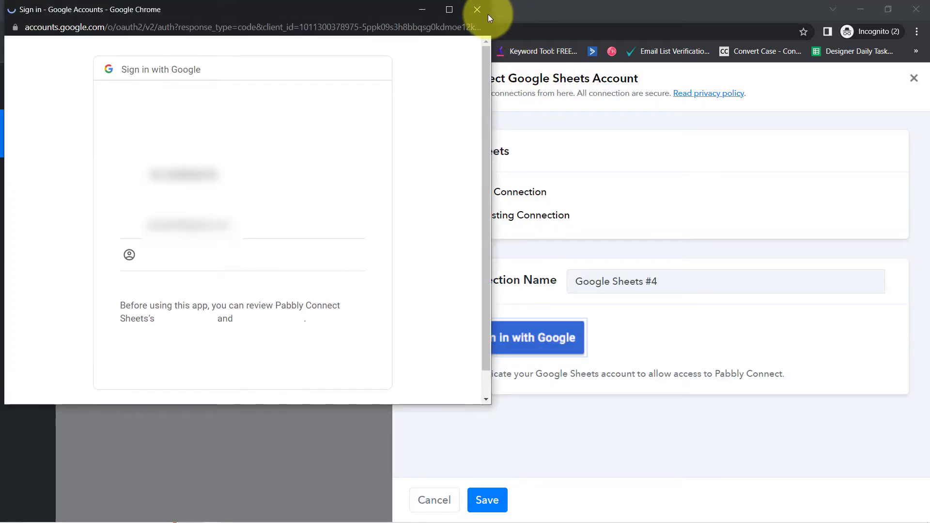
click(477, 10)
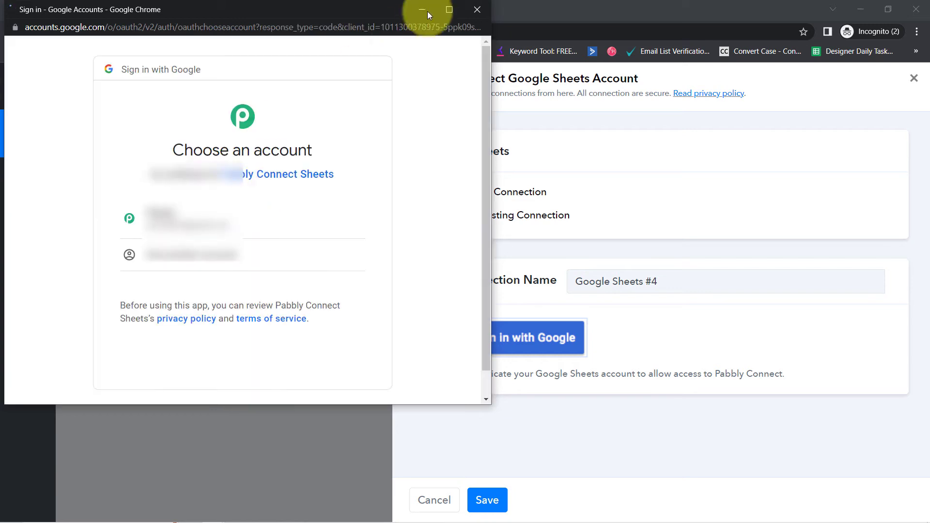
click(469, 11)
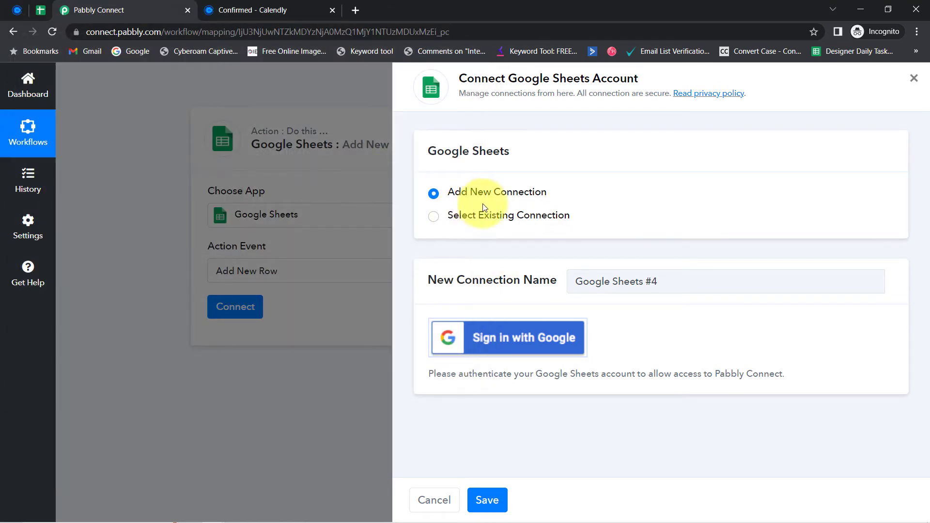
click(523, 216)
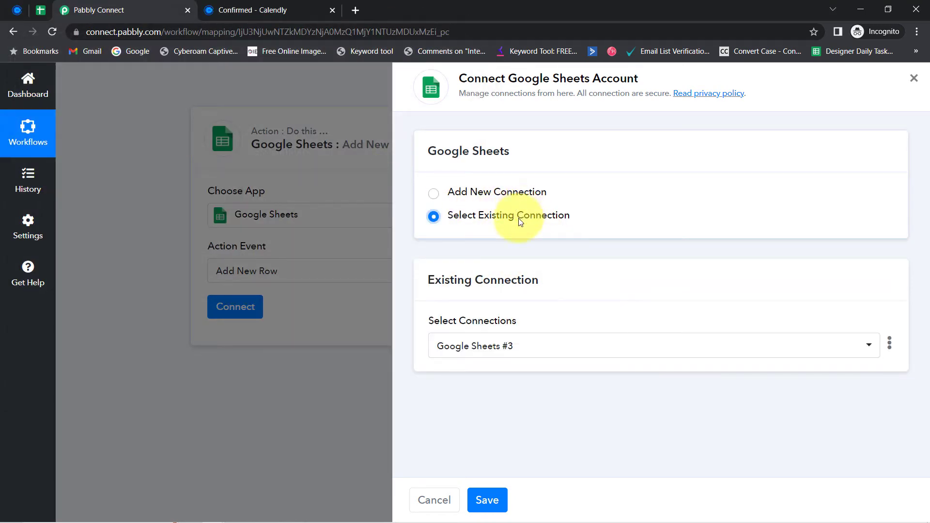
click(486, 501)
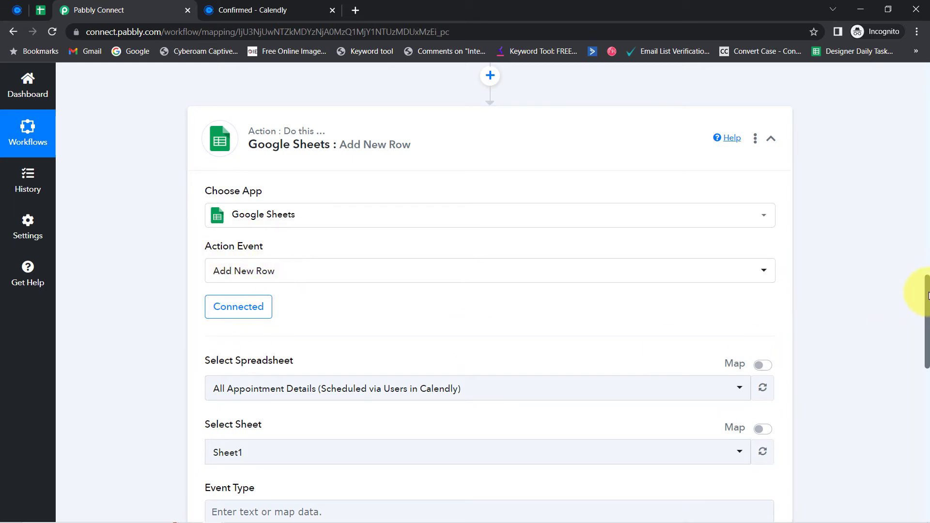
Step: Compare the selected spreadsheet and sheet with the All Appointment Details spreadsheet's title
scroll(926, 293, down, 5)
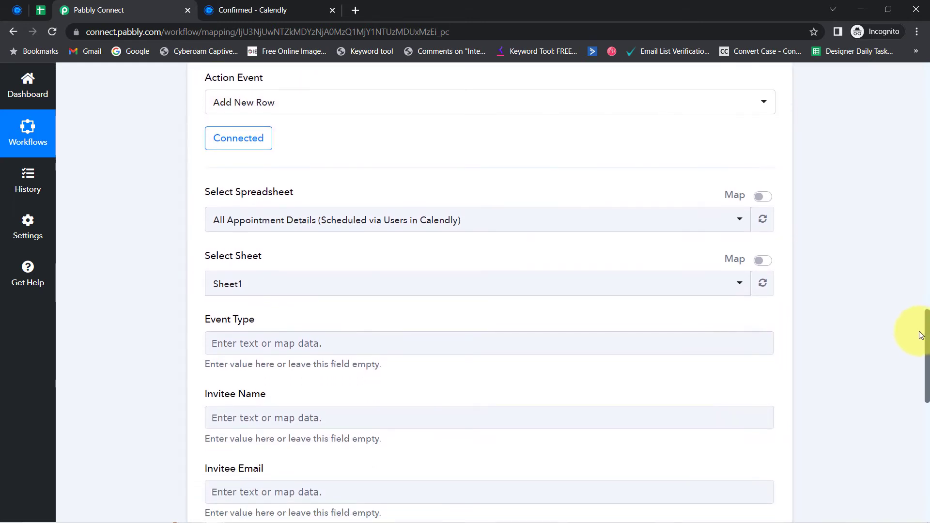
click(241, 180)
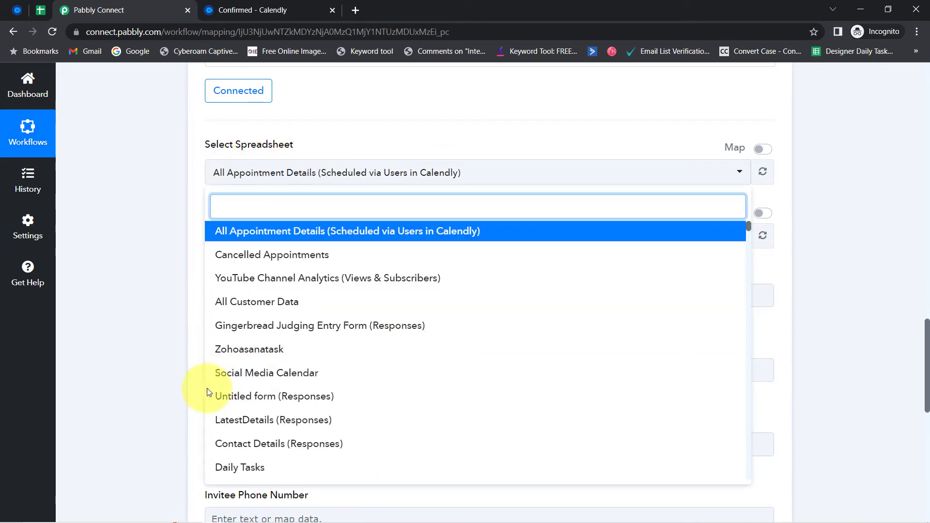
click(153, 178)
click(44, 10)
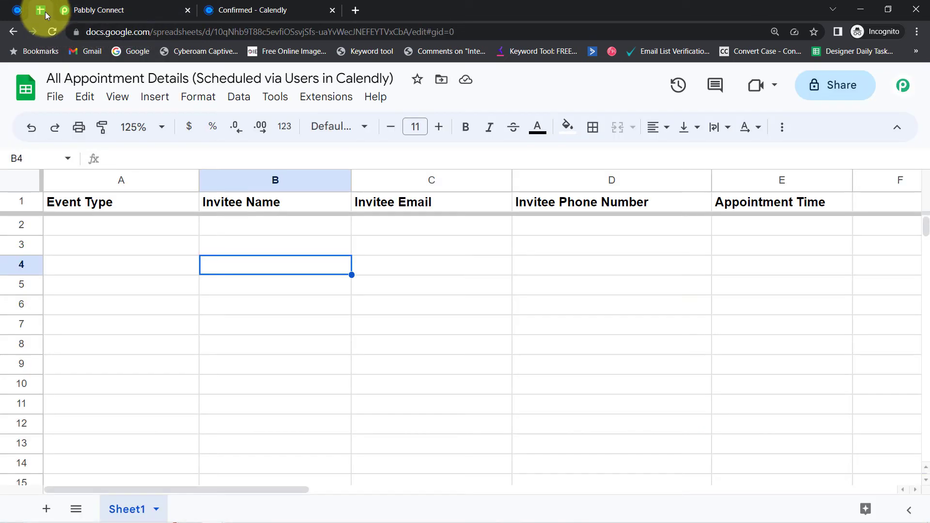
click(66, 78)
drag(64, 77, 188, 76)
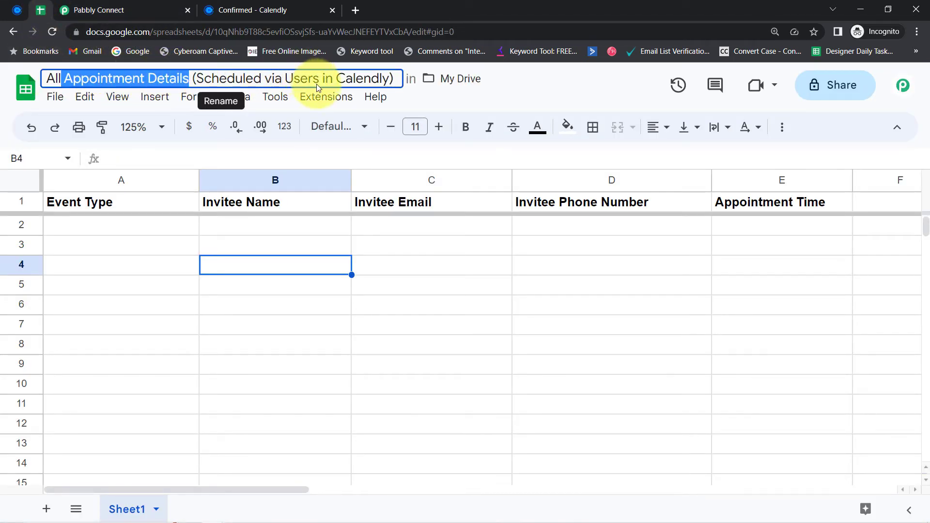
click(144, 5)
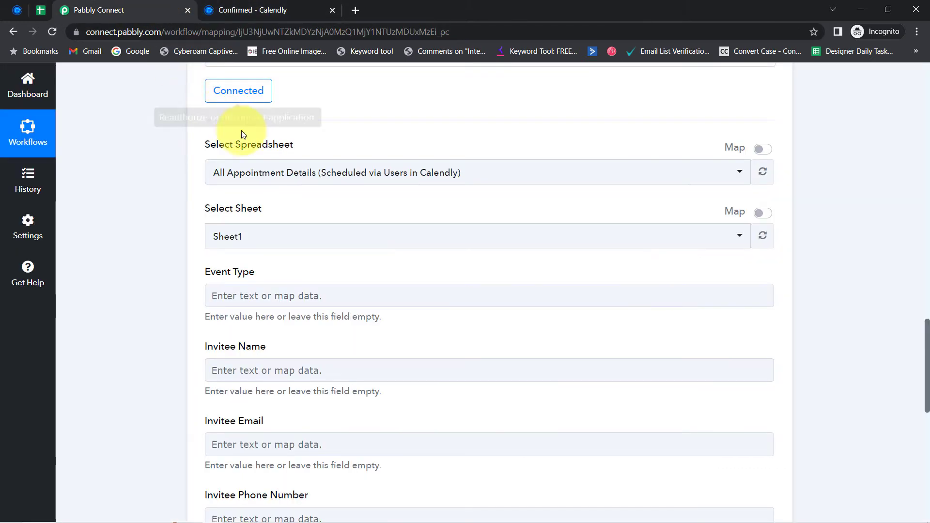
click(232, 172)
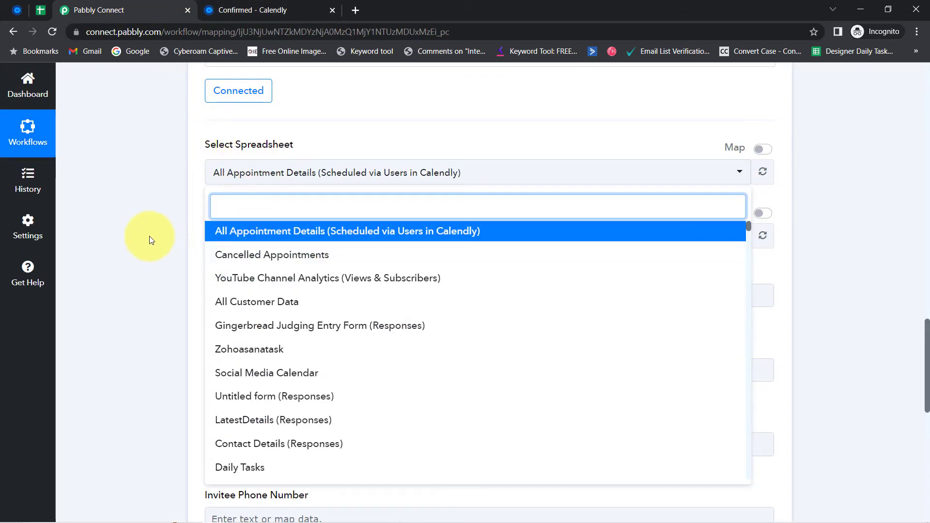
click(150, 236)
drag(216, 208, 265, 209)
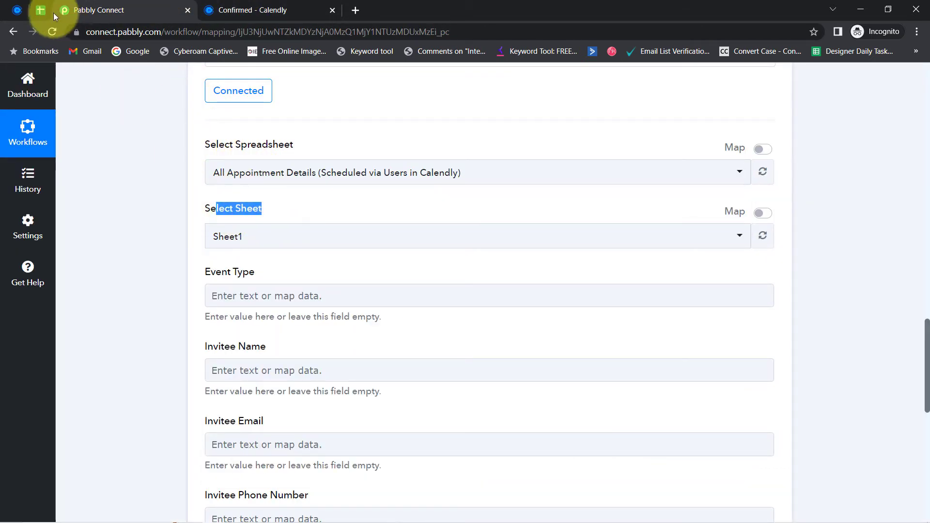
click(41, 10)
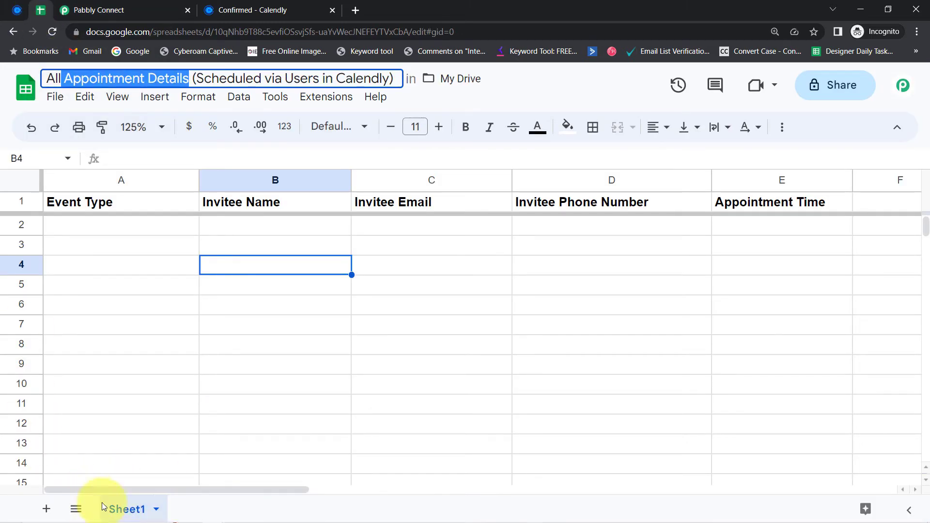
click(96, 9)
click(159, 260)
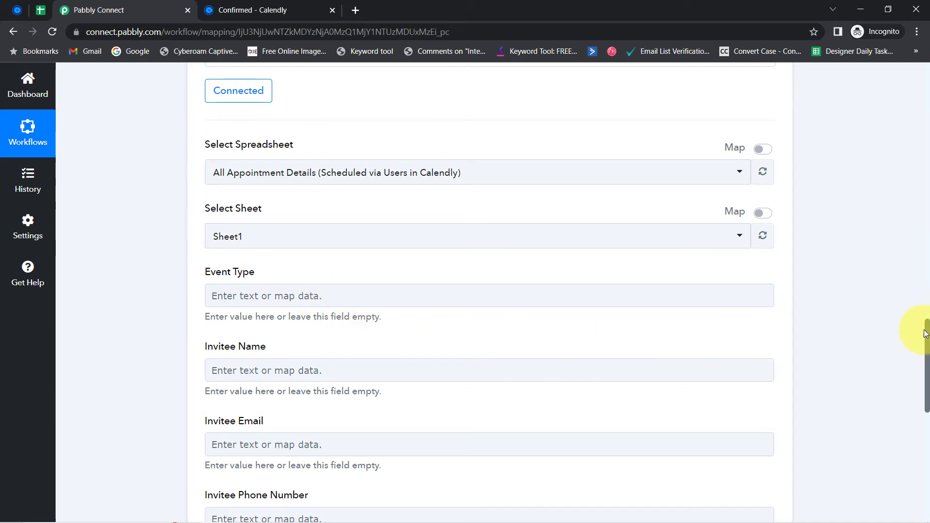
drag(923, 327, 924, 342)
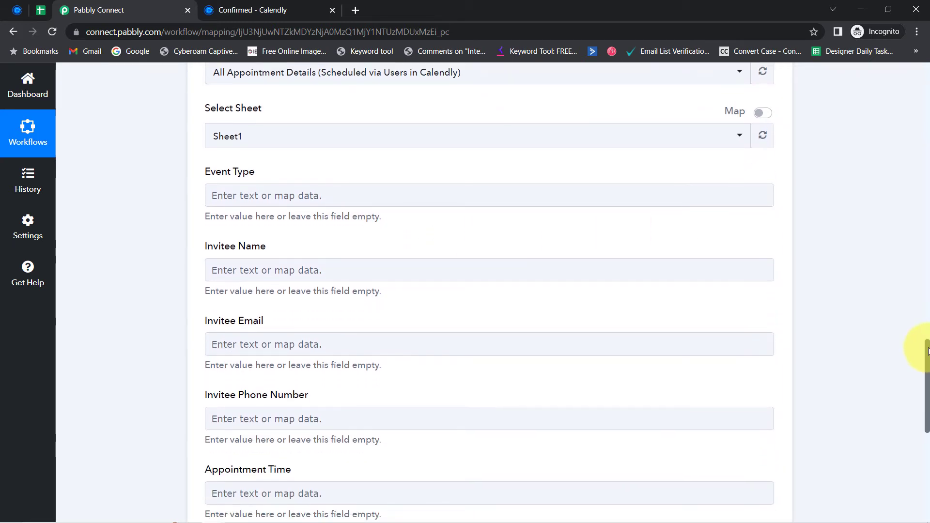
Step: Match the Sheet1 headers Event Type through Appointment Time against the Add New Row field labels
click(35, 6)
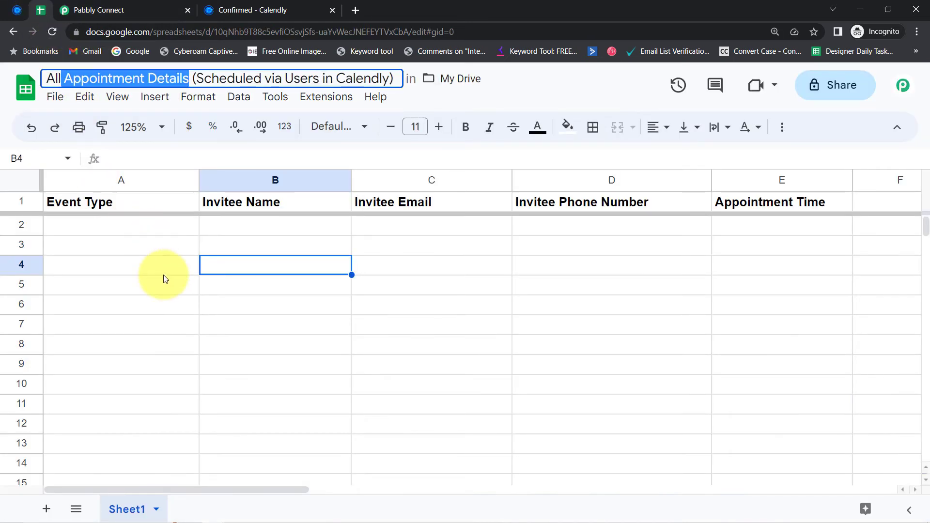
click(110, 202)
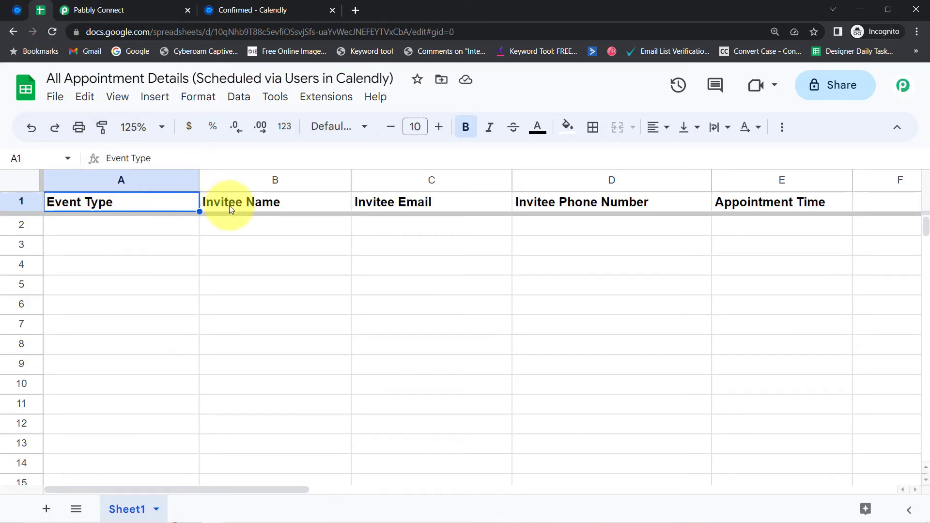
click(306, 209)
click(421, 210)
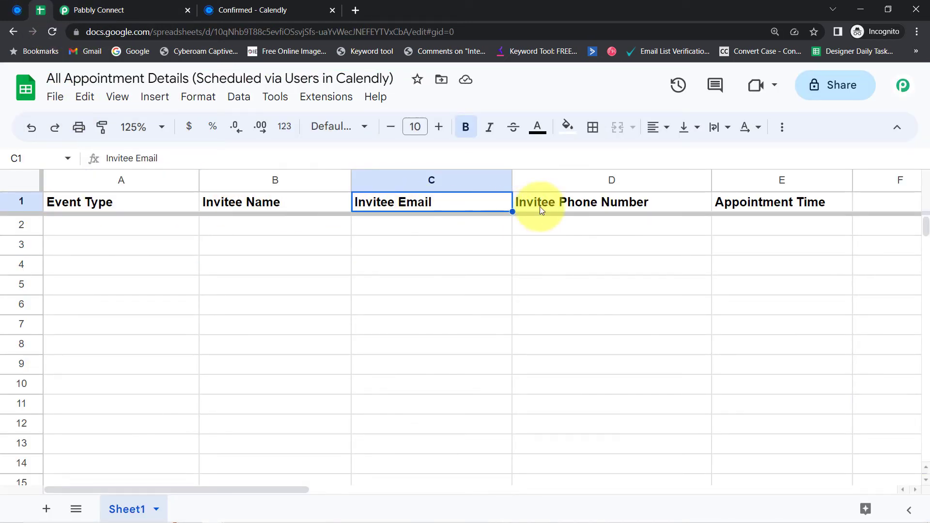
click(613, 207)
click(734, 202)
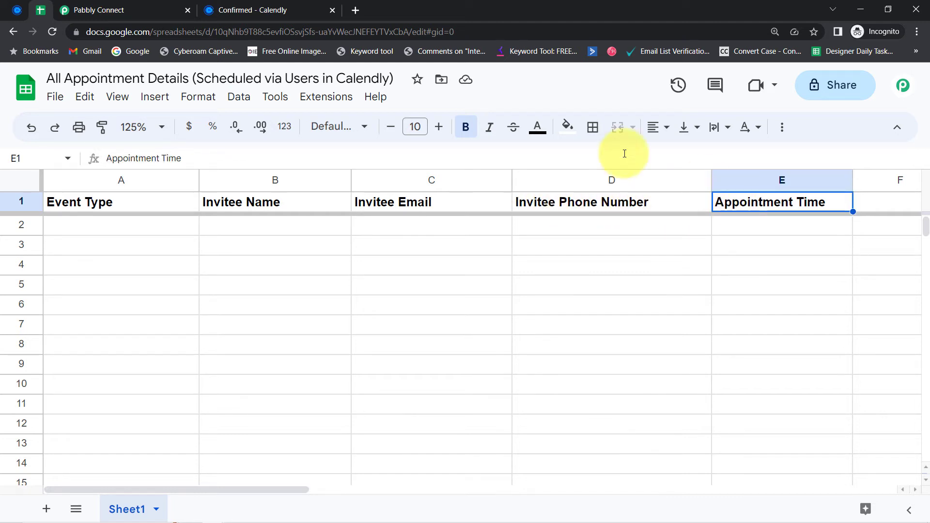
click(96, 9)
drag(202, 157, 258, 175)
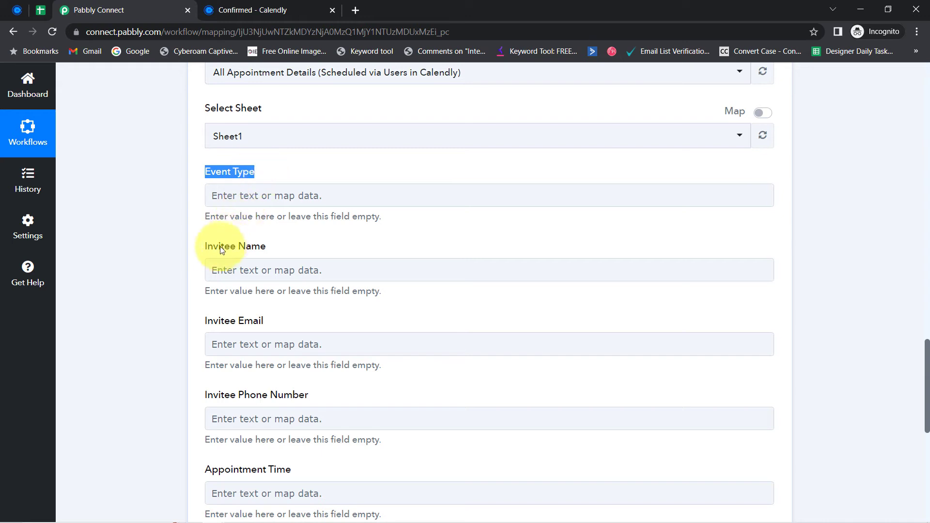
drag(215, 323, 276, 326)
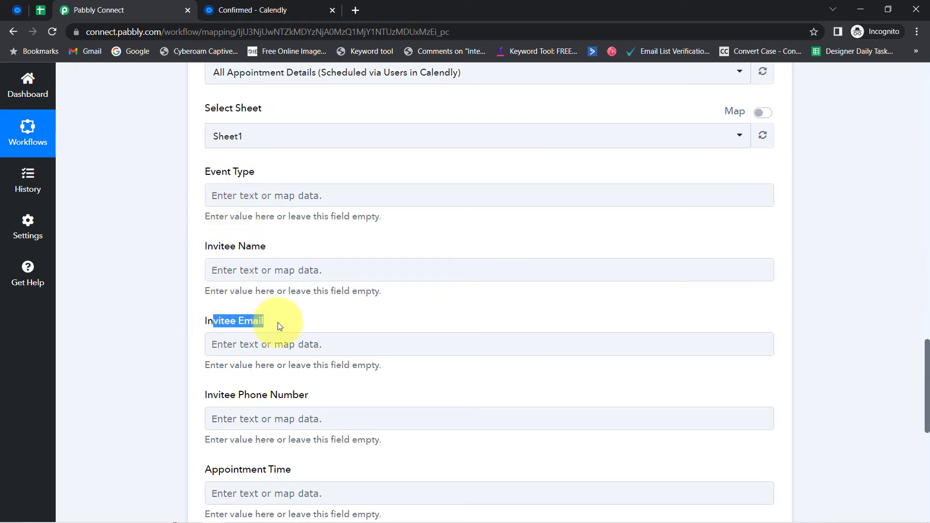
click(207, 407)
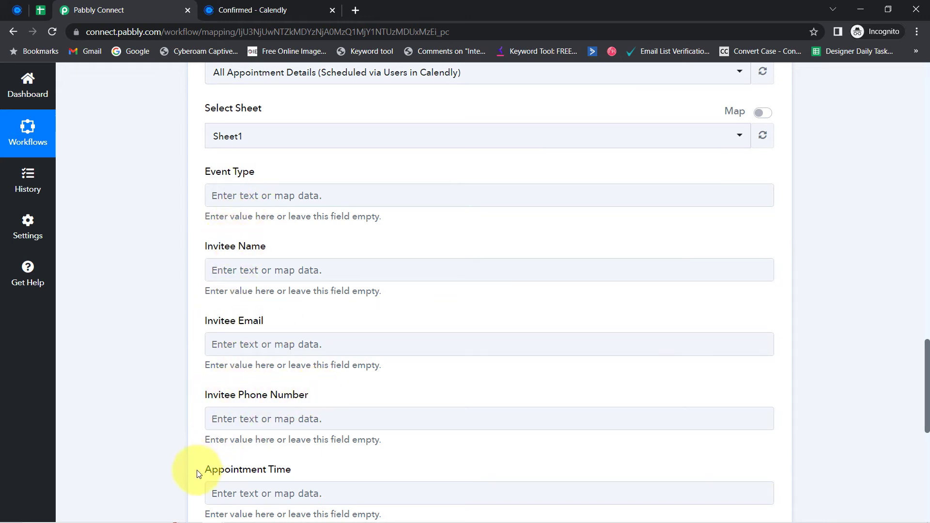
drag(209, 471, 268, 460)
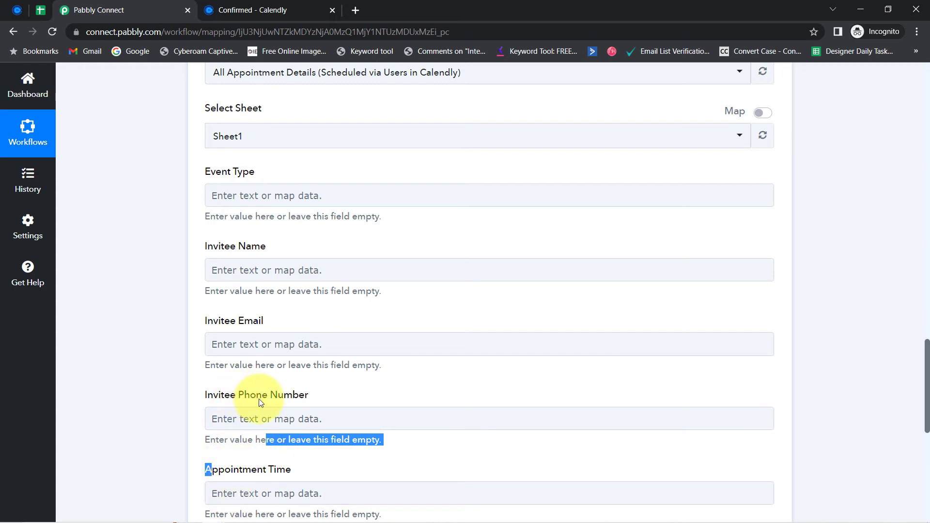
Step: Scroll back to the empty mapping fields, noting the sample Res3 Resource Name value
click(48, 5)
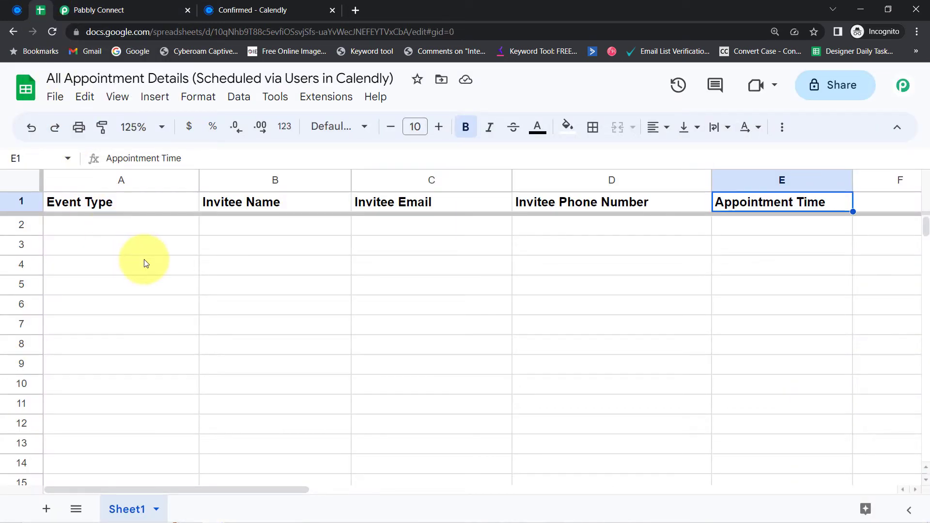
click(100, 7)
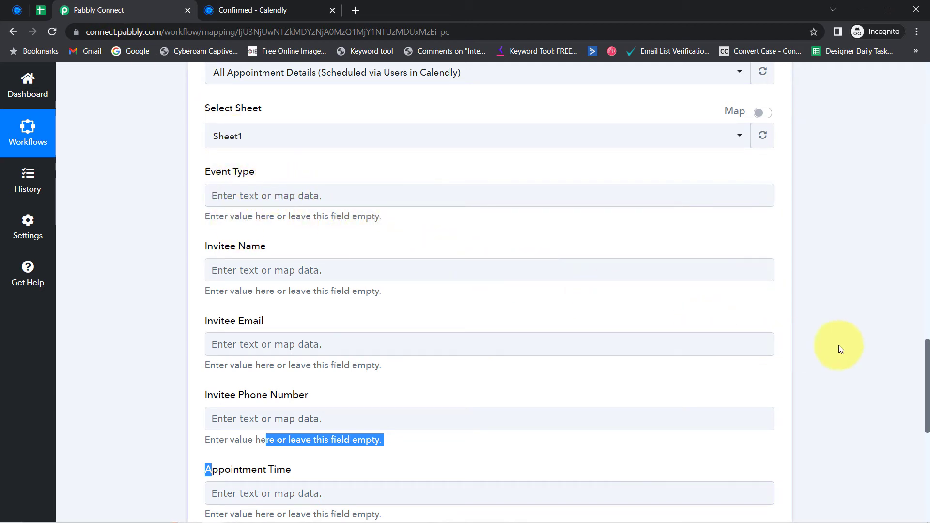
drag(928, 385, 904, 250)
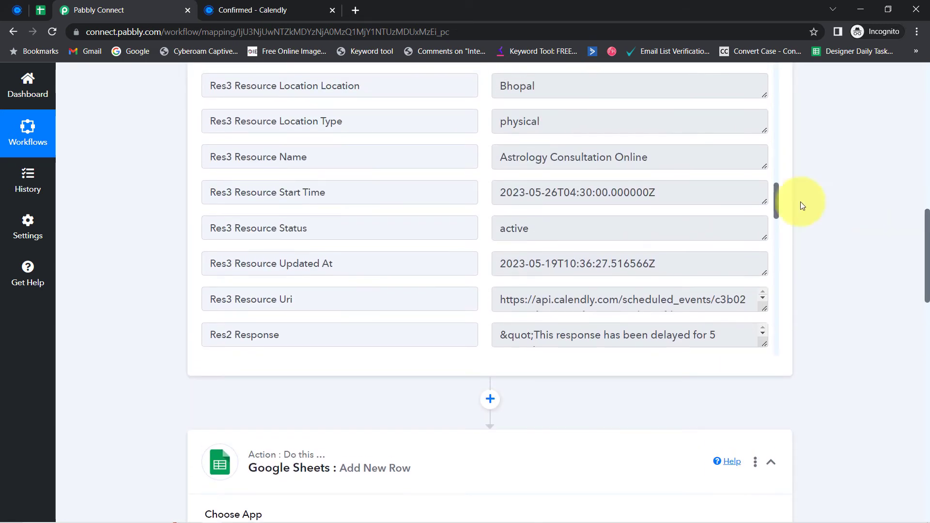
drag(550, 157, 599, 158)
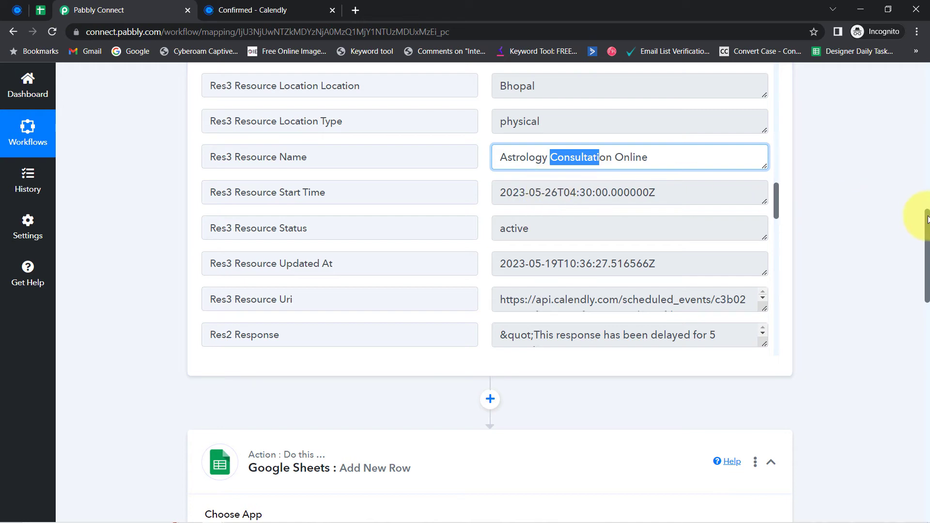
drag(927, 219, 914, 346)
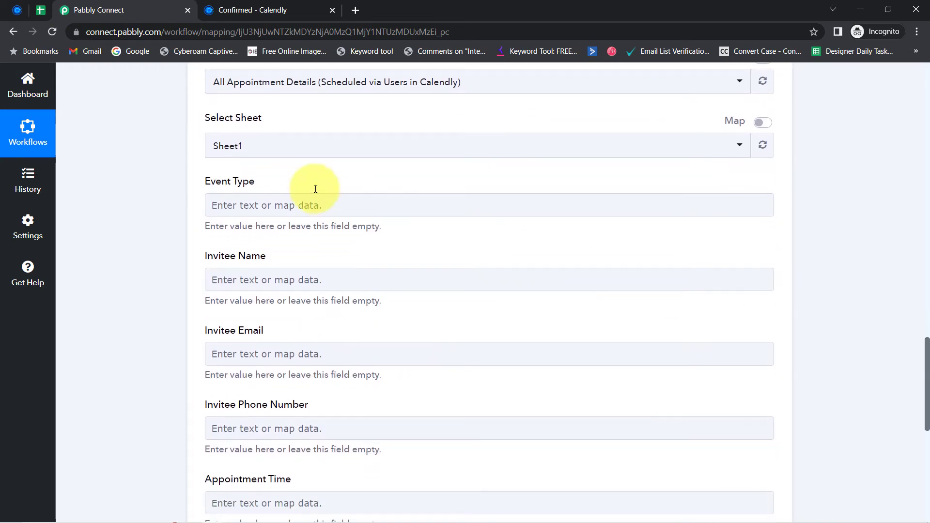
Step: Map Res3 Resource Name into the Event Type field
click(217, 205)
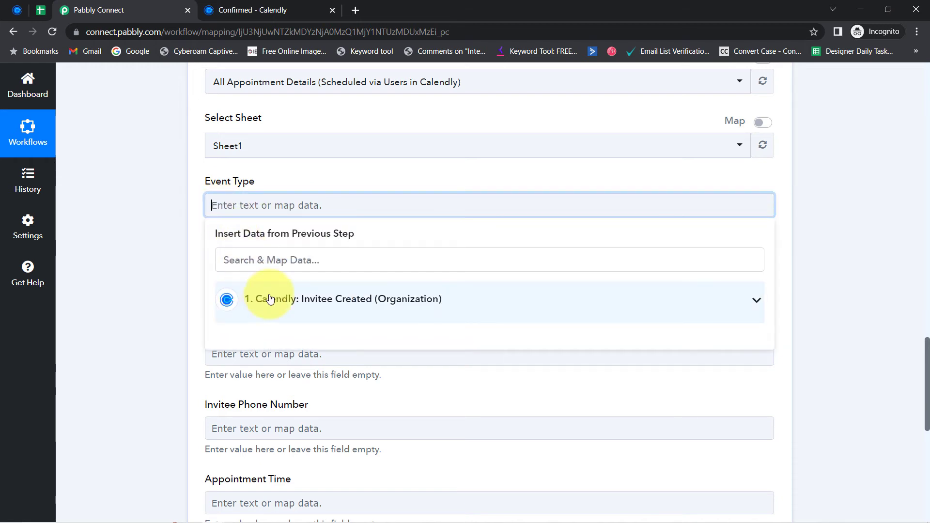
click(270, 299)
click(245, 260)
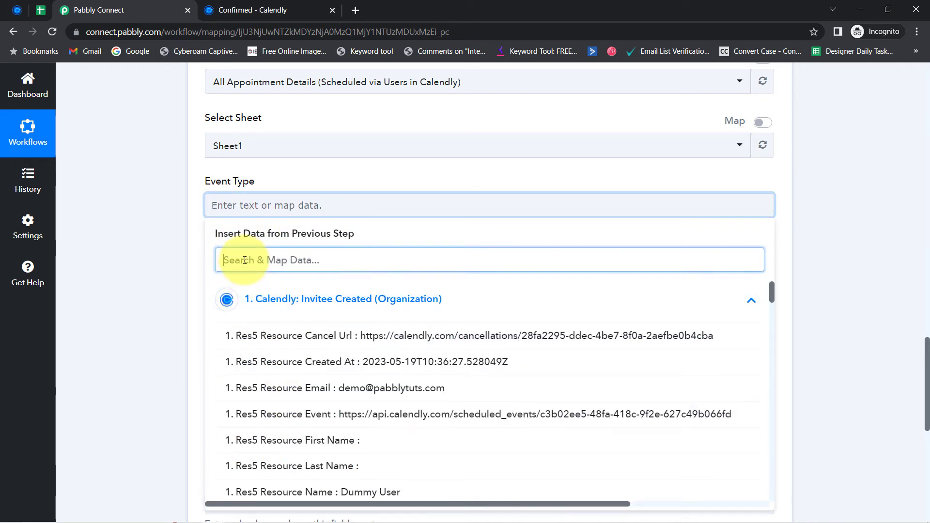
text(resour)
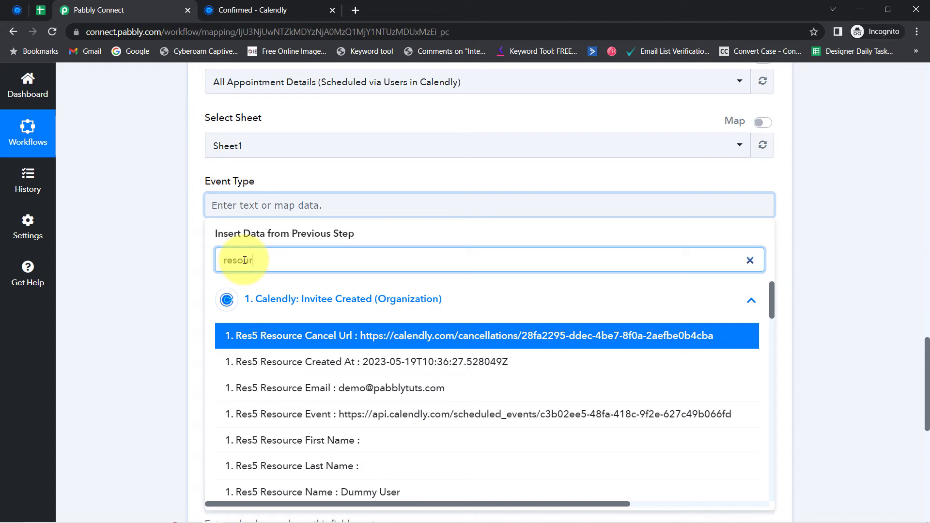
text(ce n)
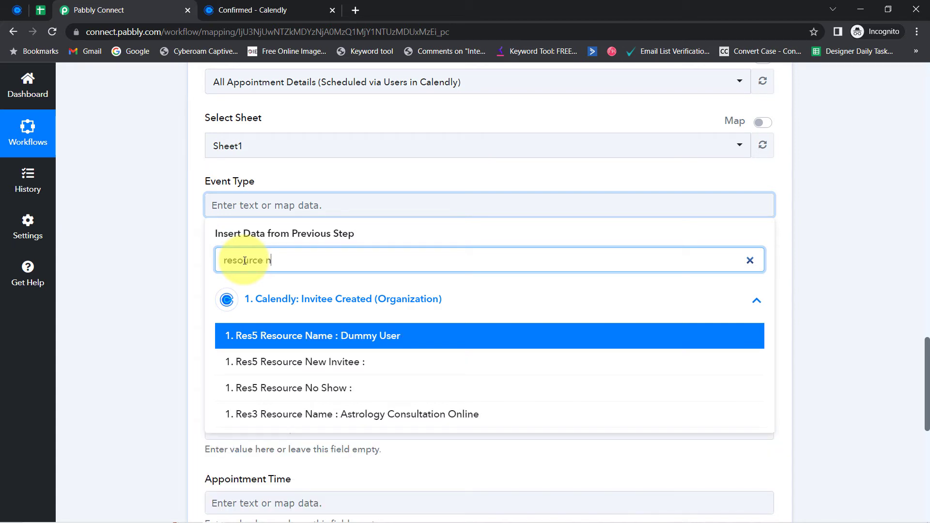
click(412, 416)
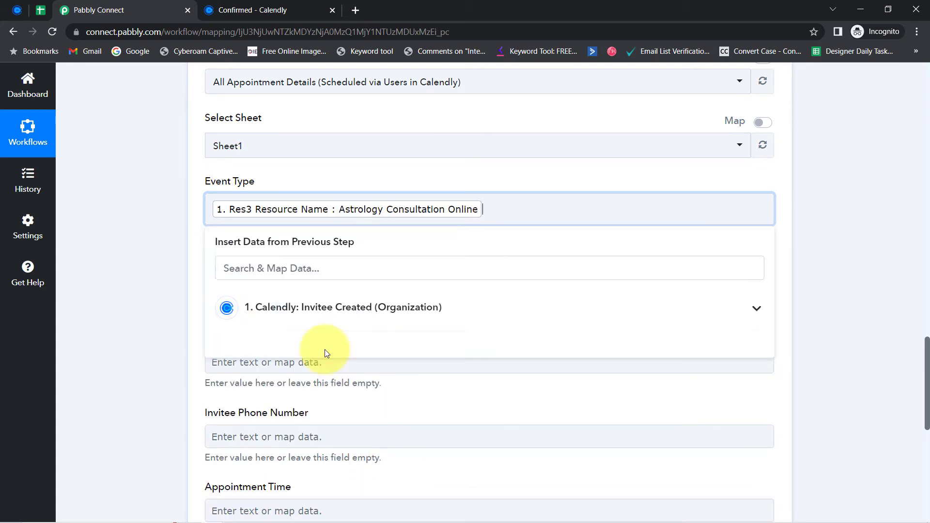
click(150, 263)
Step: Map Res5 Resource Name into the Invitee Name field
click(223, 282)
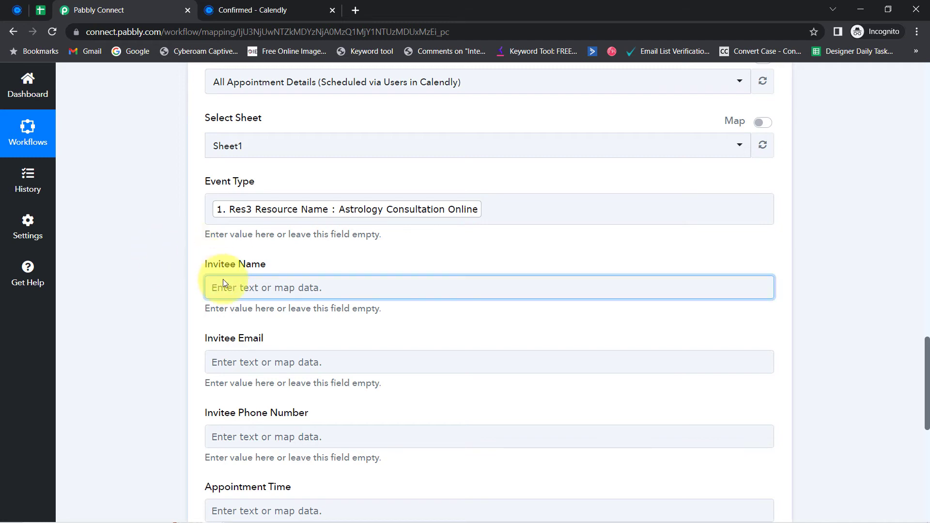
click(220, 348)
text(de)
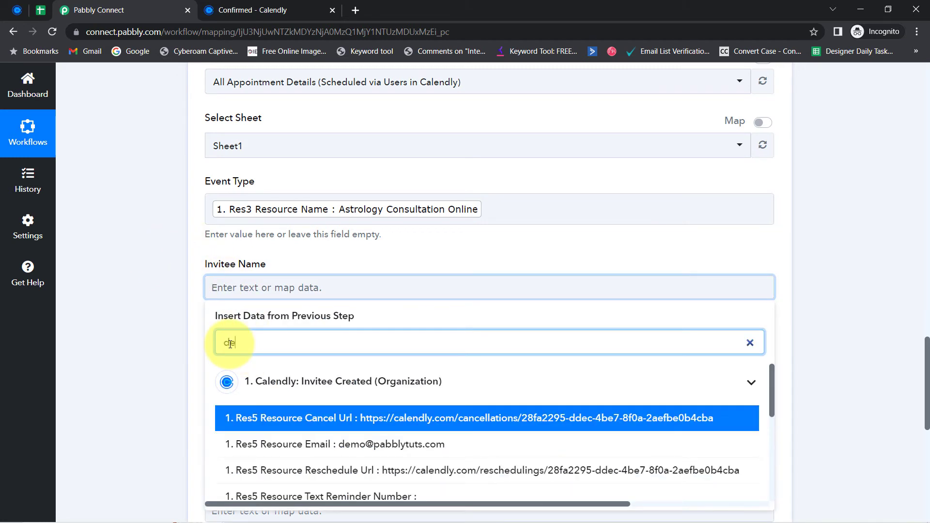
key(BackSpace)
text(umm)
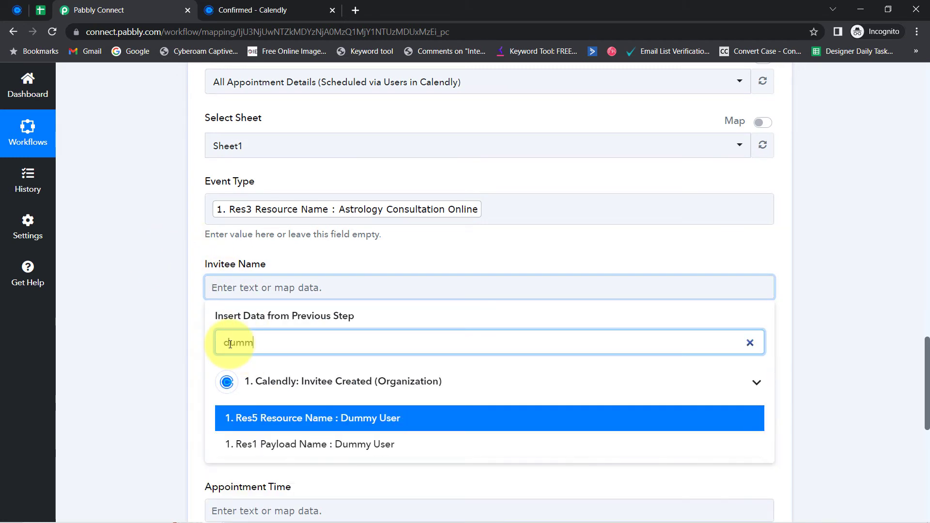
click(269, 418)
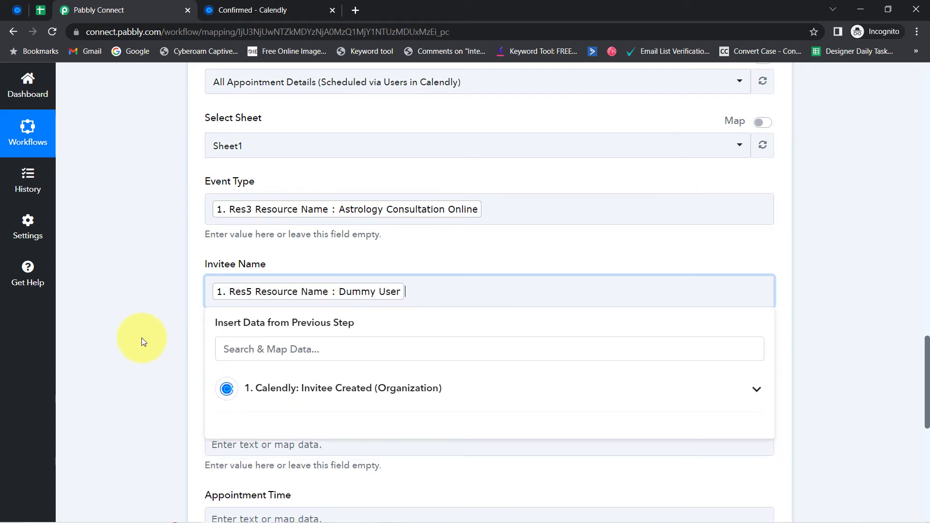
click(281, 357)
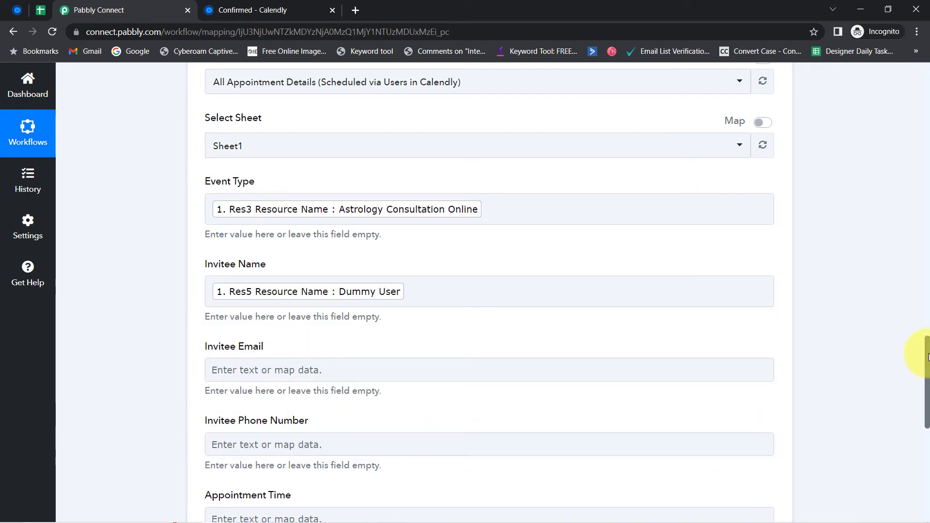
Step: Map Res5 Resource Email into the Invitee Email field
drag(920, 357, 919, 384)
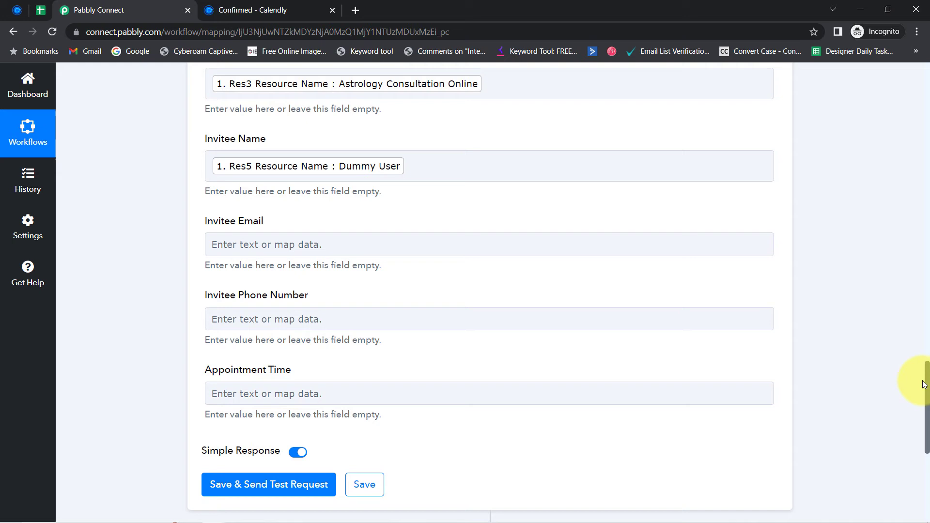
click(234, 241)
click(239, 299)
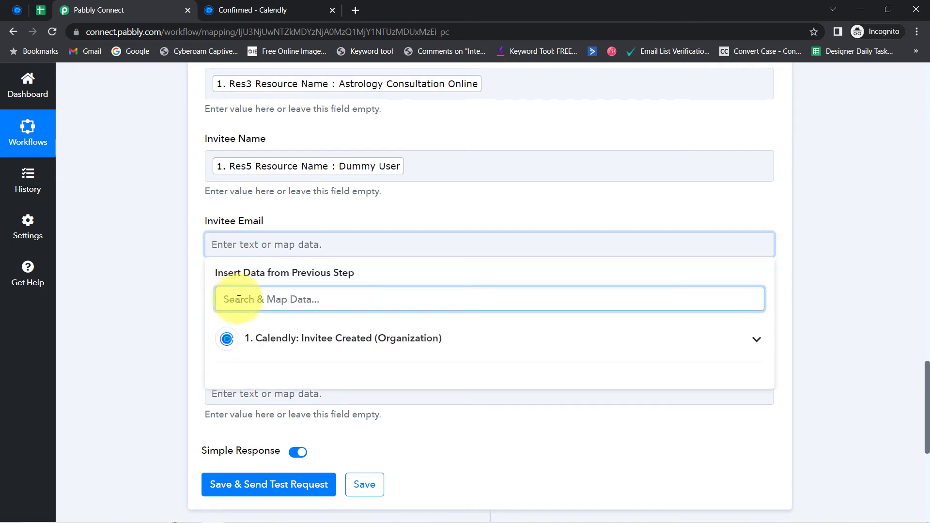
text(@)
click(310, 377)
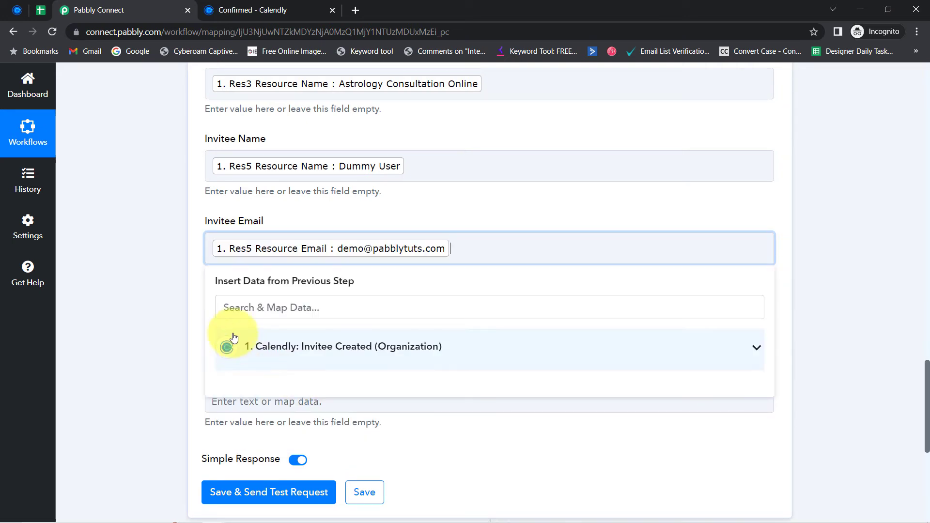
click(179, 315)
Step: Map 'Res1 Payload Questions And Answers 0 Answer' into Invitee Phone Number and delete the stray text
click(245, 330)
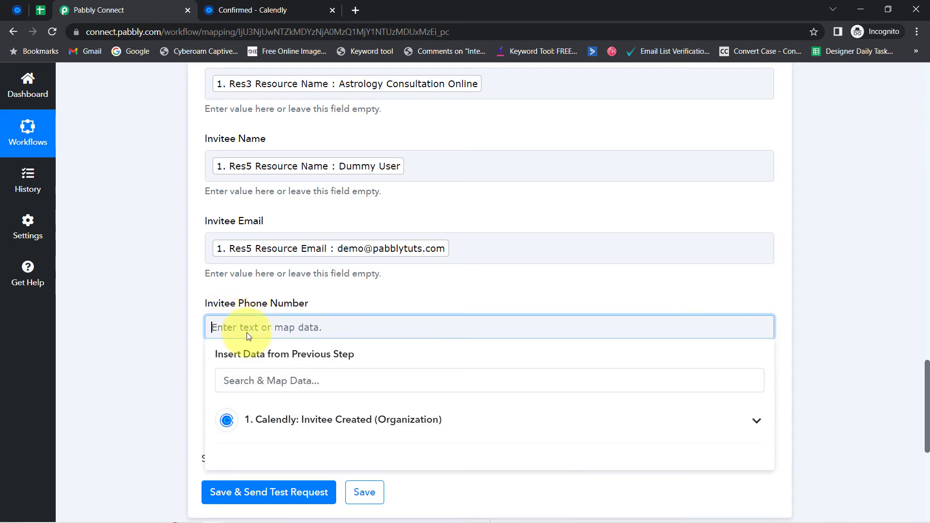
click(239, 382)
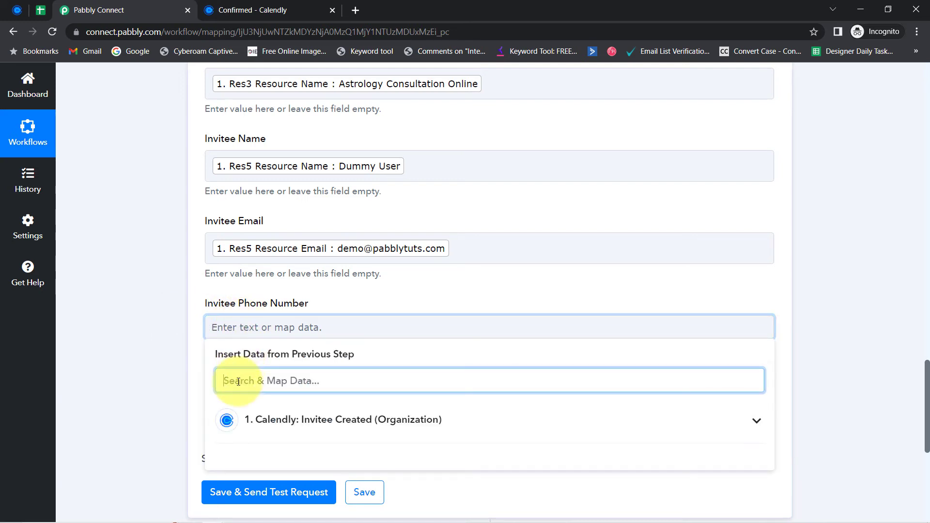
text(9)
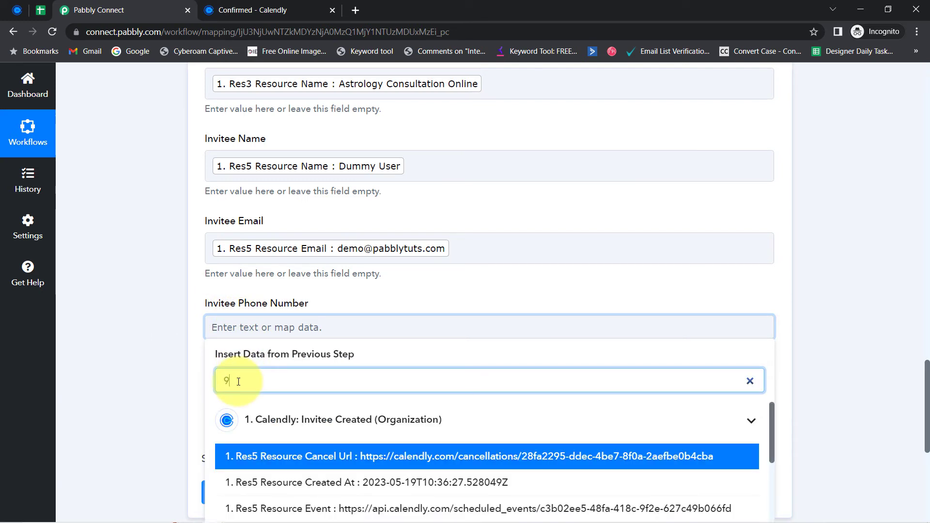
text(3)
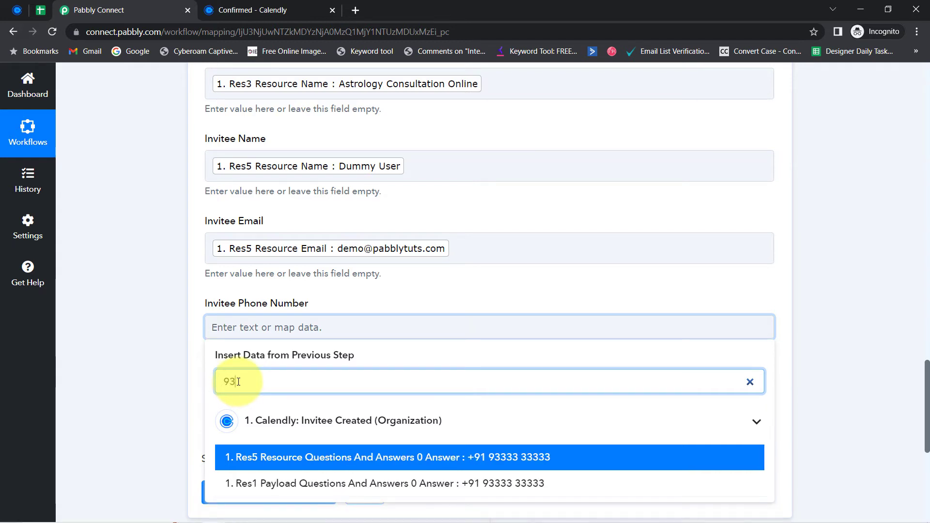
click(474, 483)
click(109, 336)
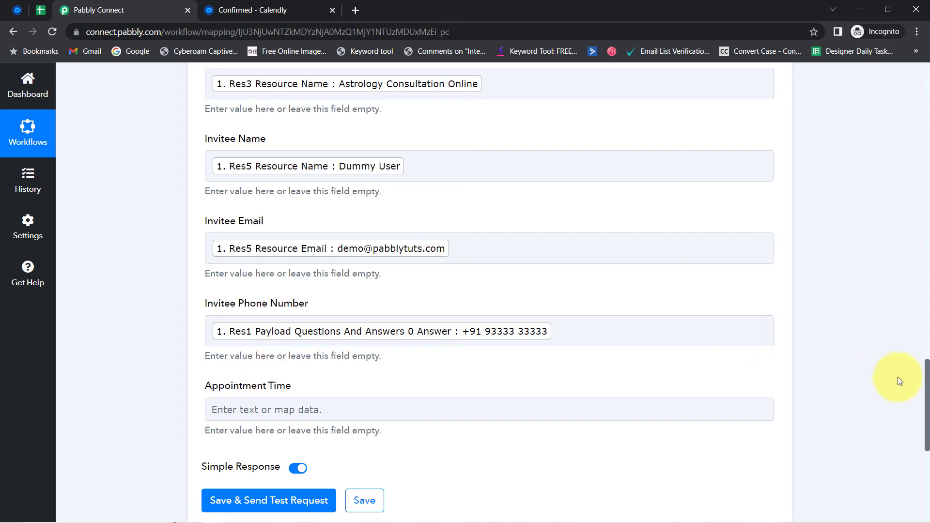
scroll(928, 381, down, 3)
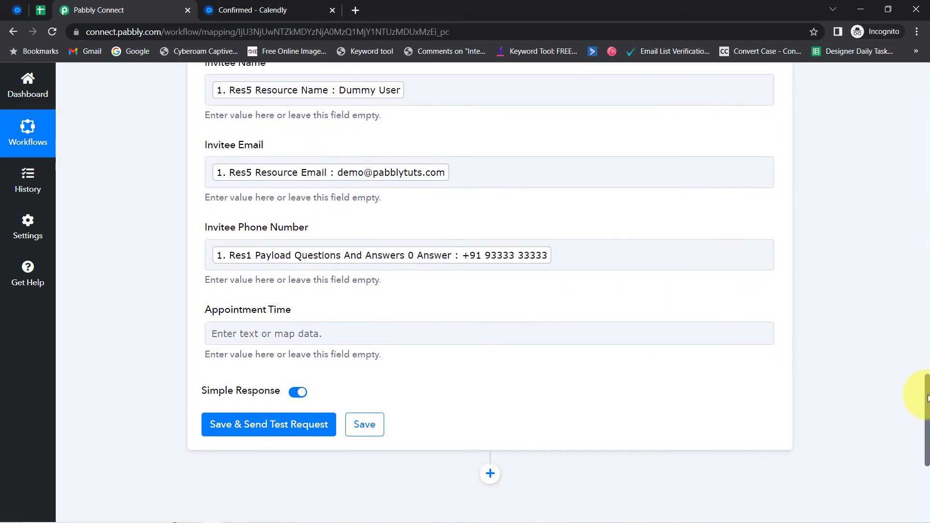
click(615, 210)
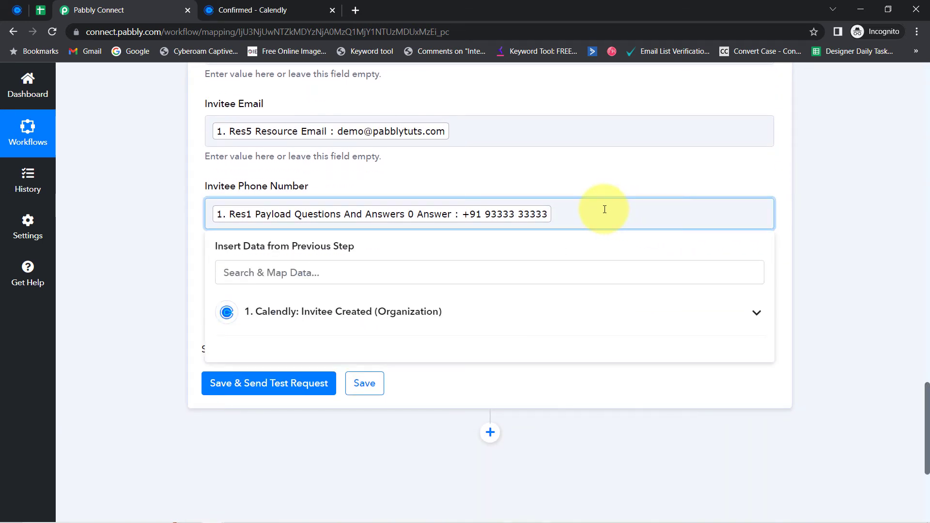
double_click(565, 215)
key(BackSpace)
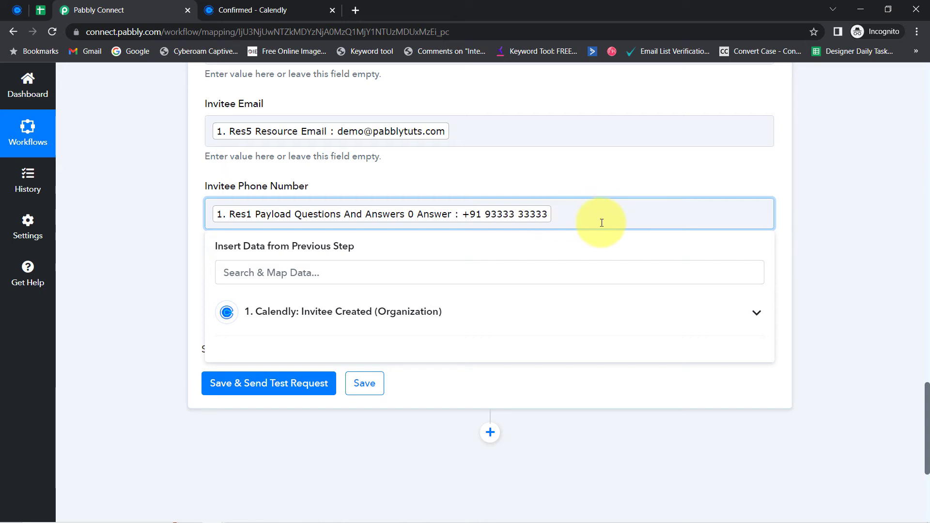
click(138, 284)
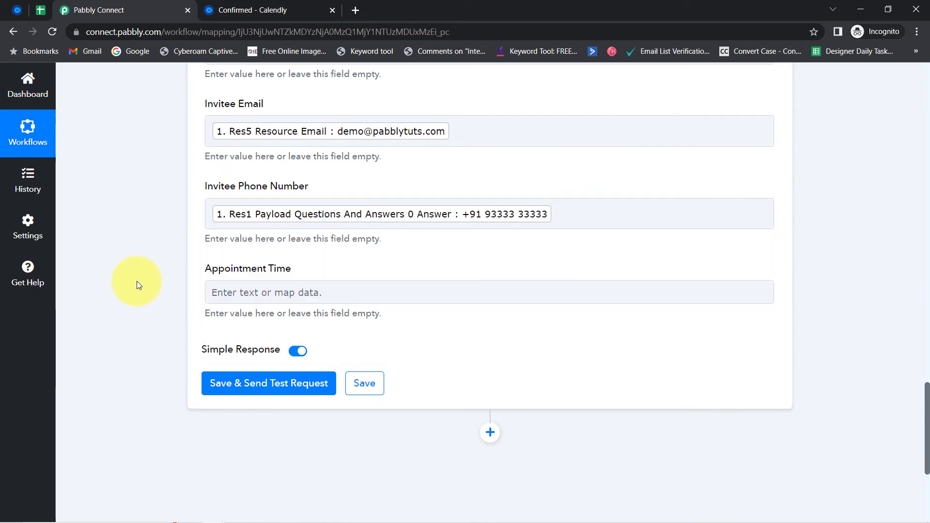
Step: Map the booking Start Time into Appointment Time, found by searching 'start'
click(236, 296)
text(start)
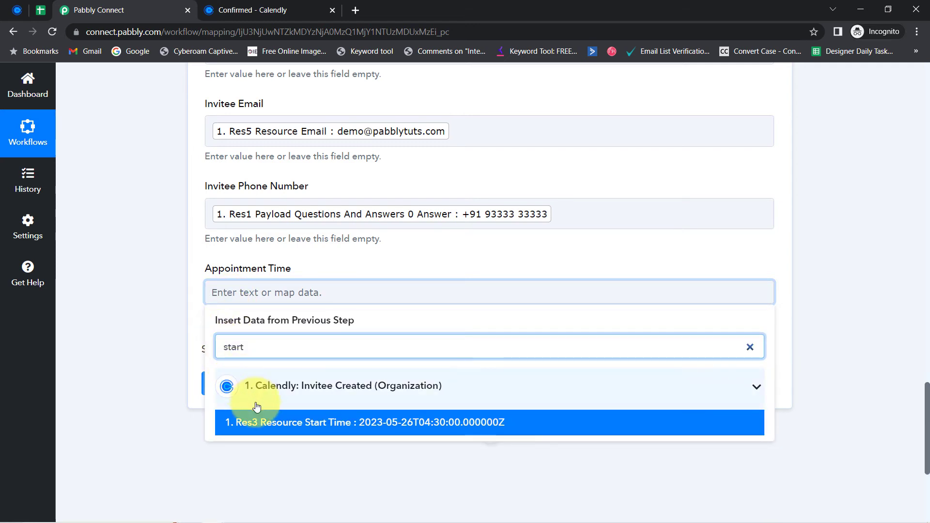
click(263, 422)
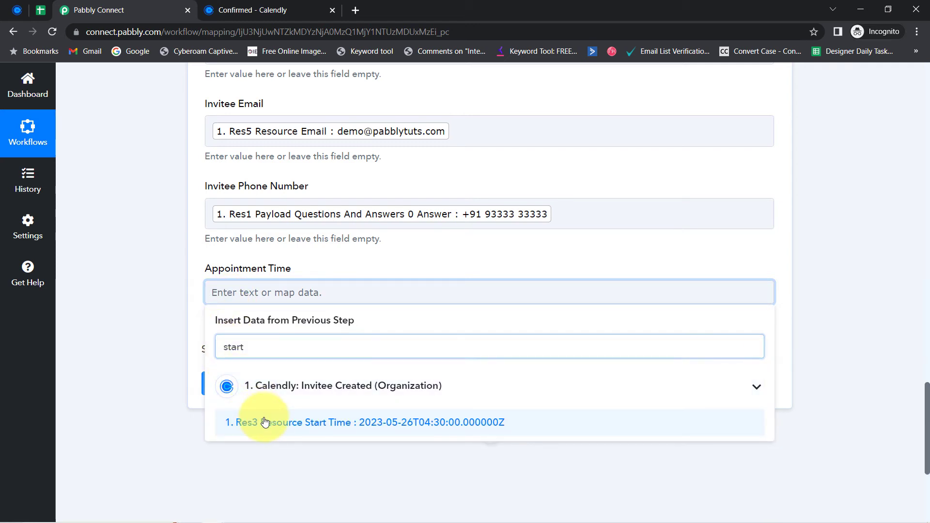
click(156, 251)
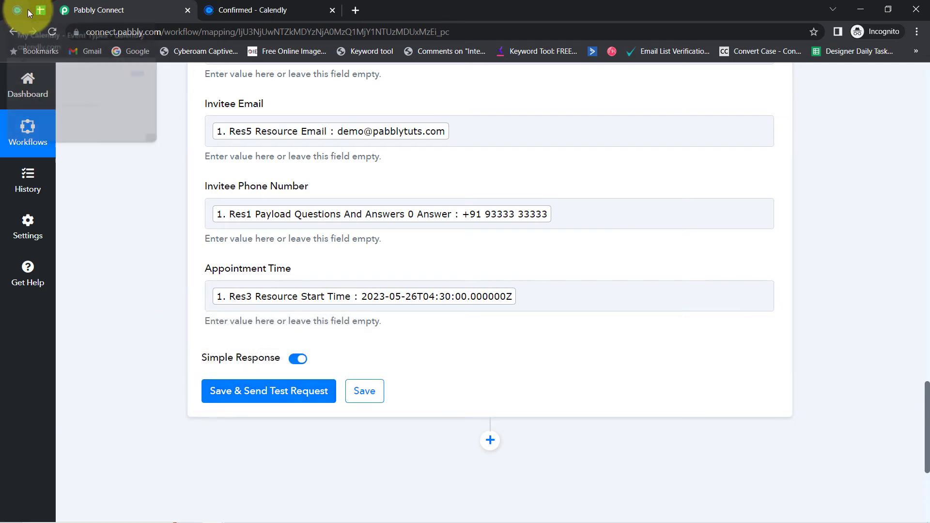
click(37, 10)
Step: Save and test the Google Sheets step, reviewing the response with TableRange Sheet1!A1:E1
click(88, 9)
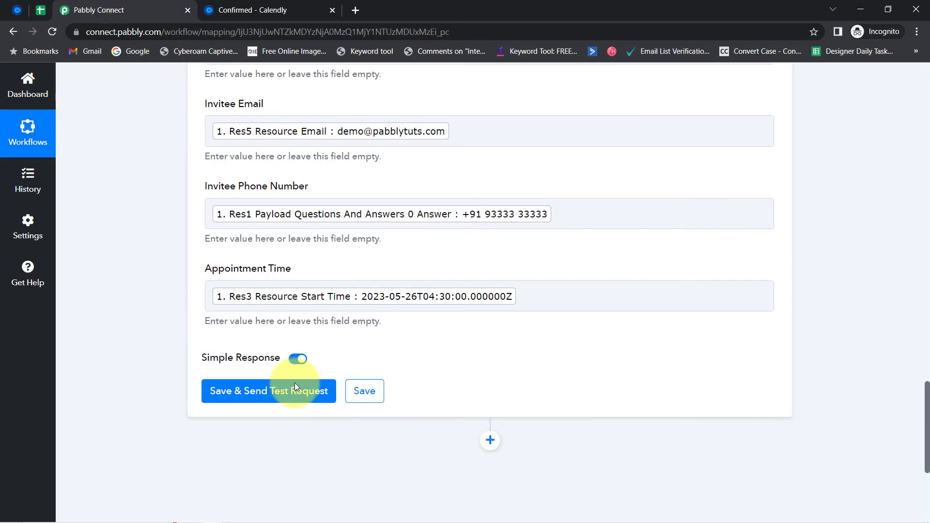
click(231, 402)
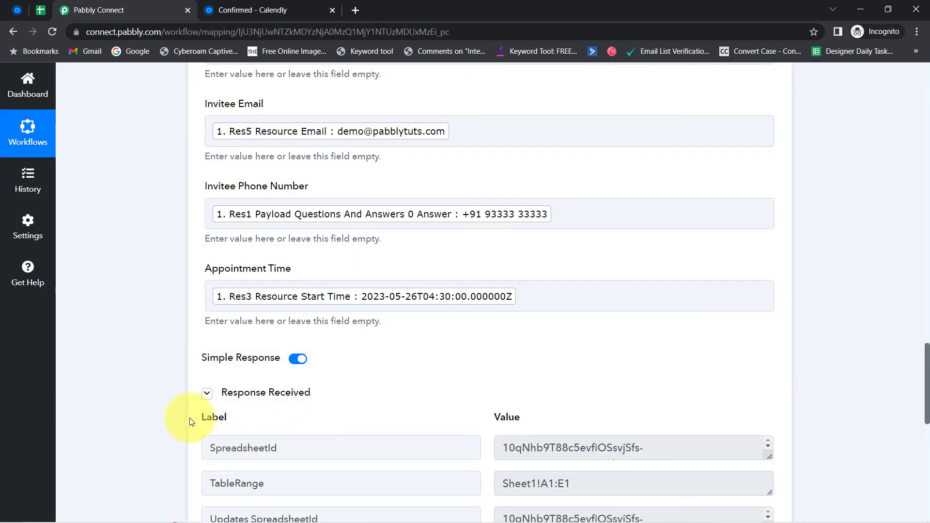
scroll(920, 369, down, 3)
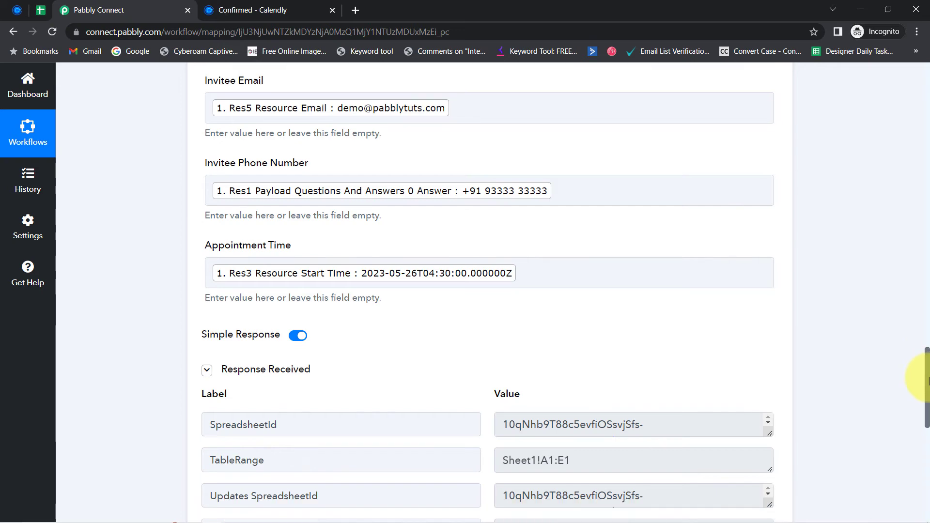
Step: Remove bold from the test booking in row 2 and inspect cells A2, B2 and C2
click(39, 11)
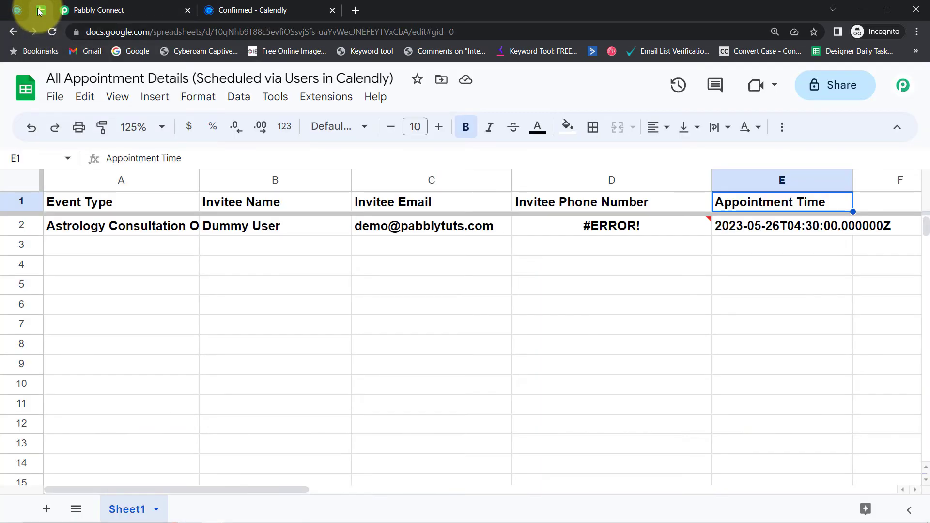
click(19, 227)
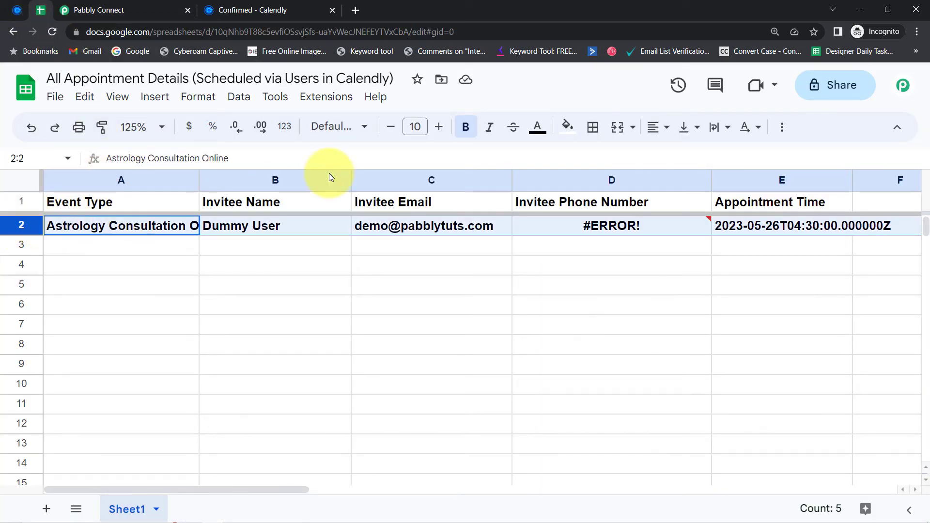
click(462, 136)
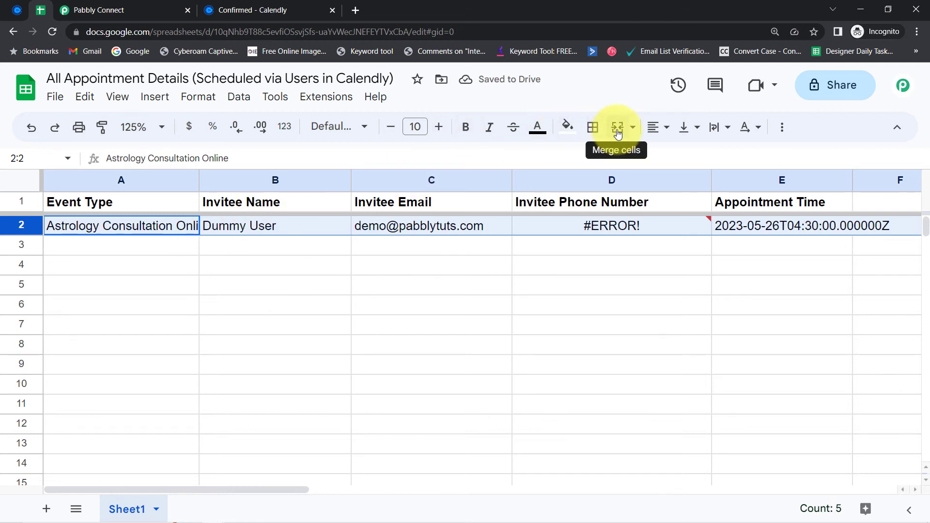
click(143, 262)
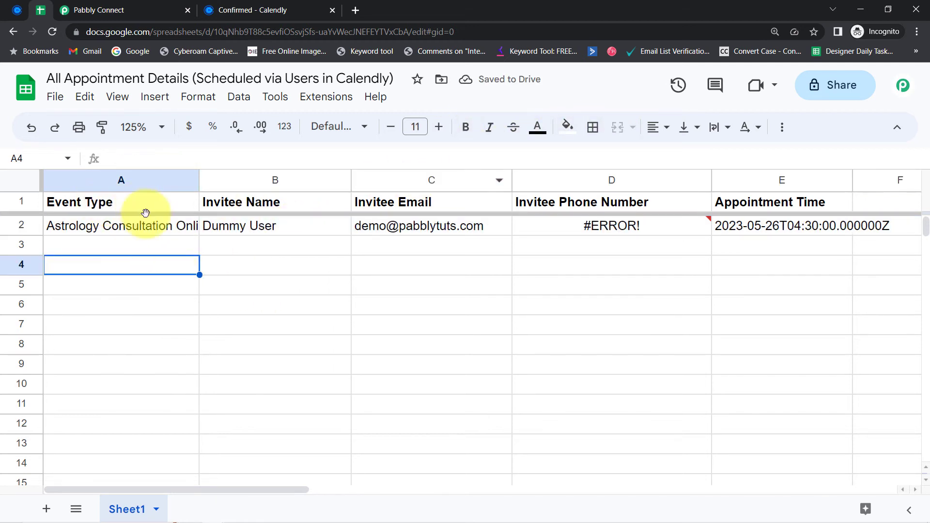
click(110, 228)
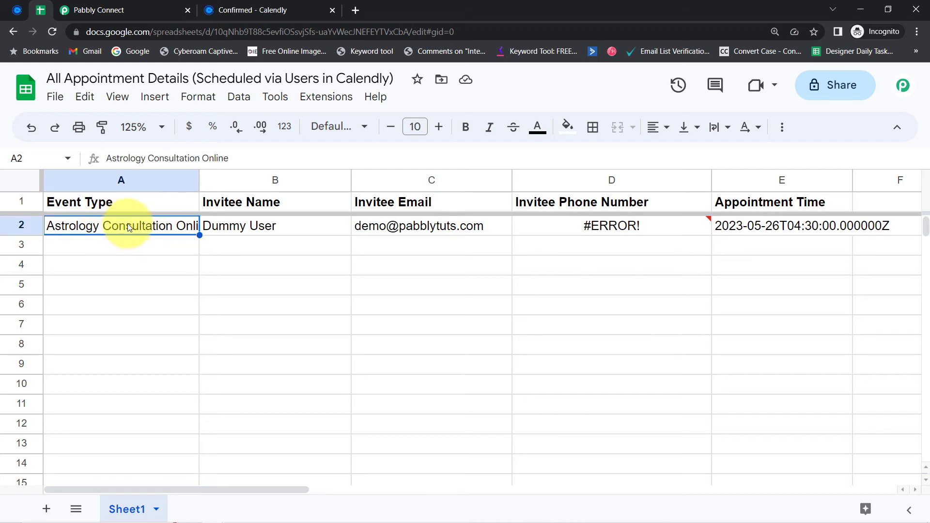
click(245, 234)
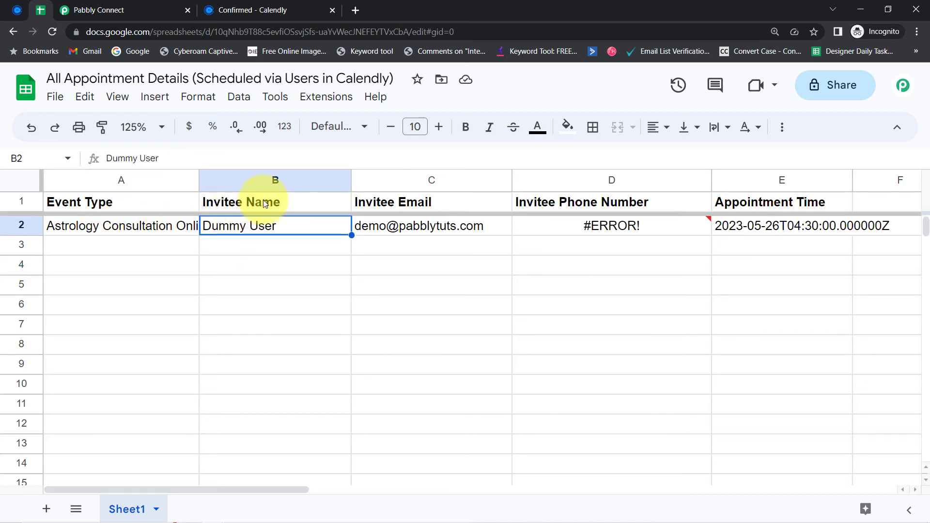
click(408, 227)
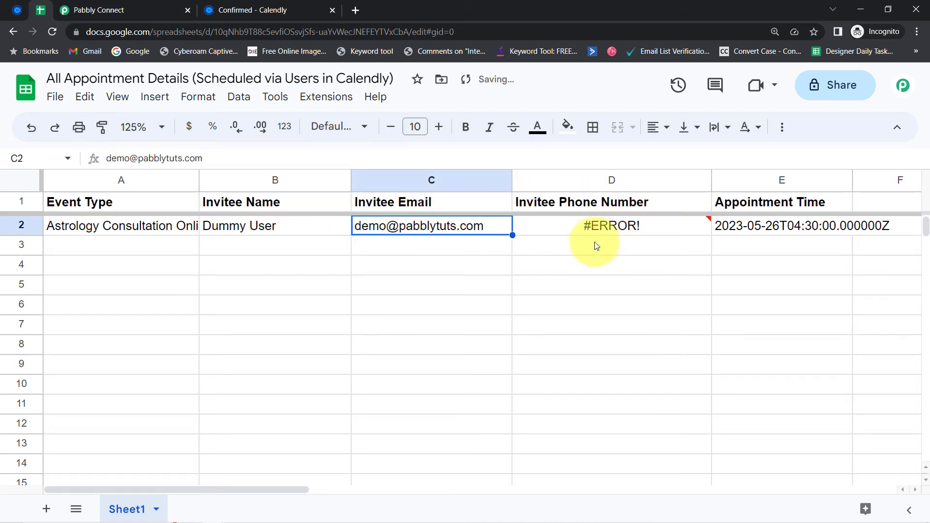
Step: Format column D, Invitee Phone Number, as Plain text
click(552, 285)
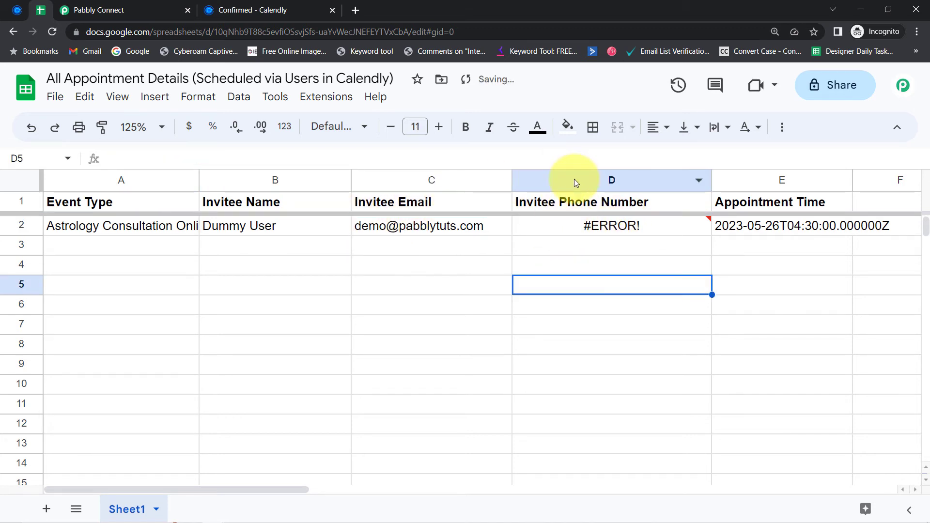
click(574, 182)
click(187, 97)
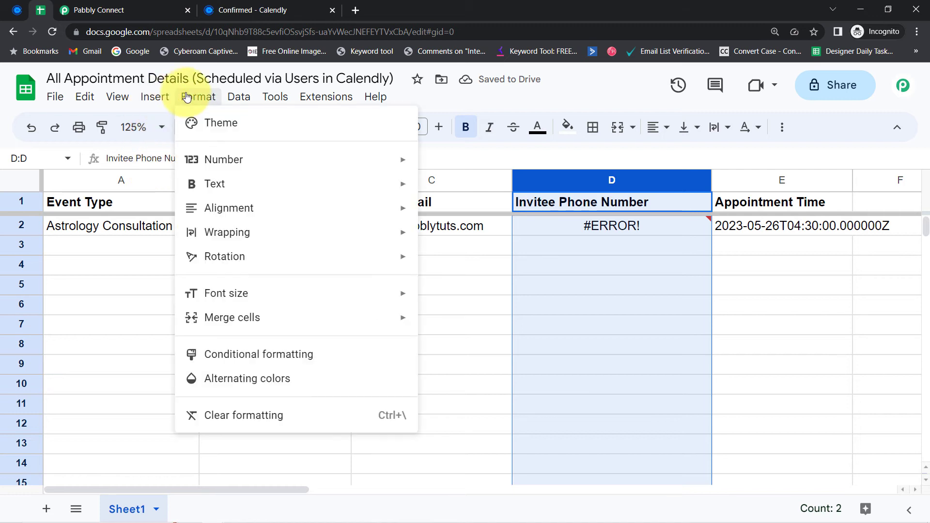
mouse_move(276, 162)
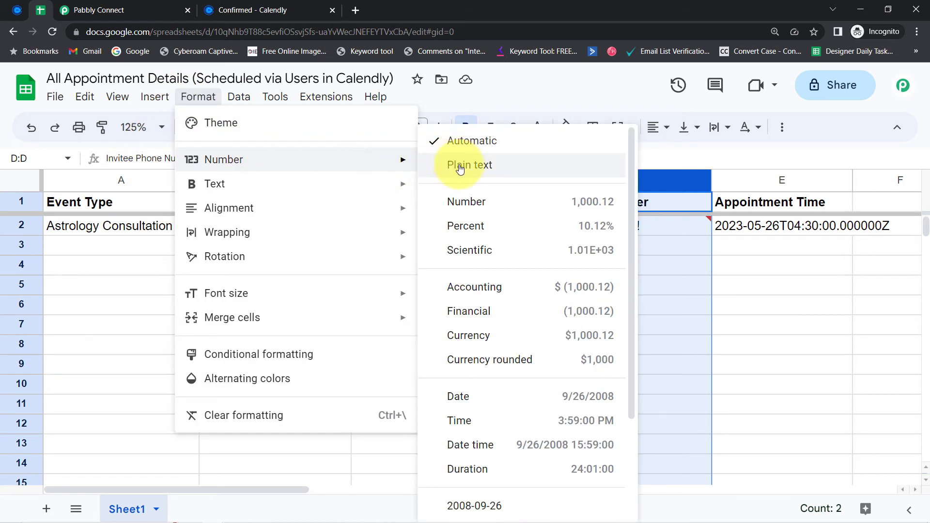
click(477, 200)
click(338, 324)
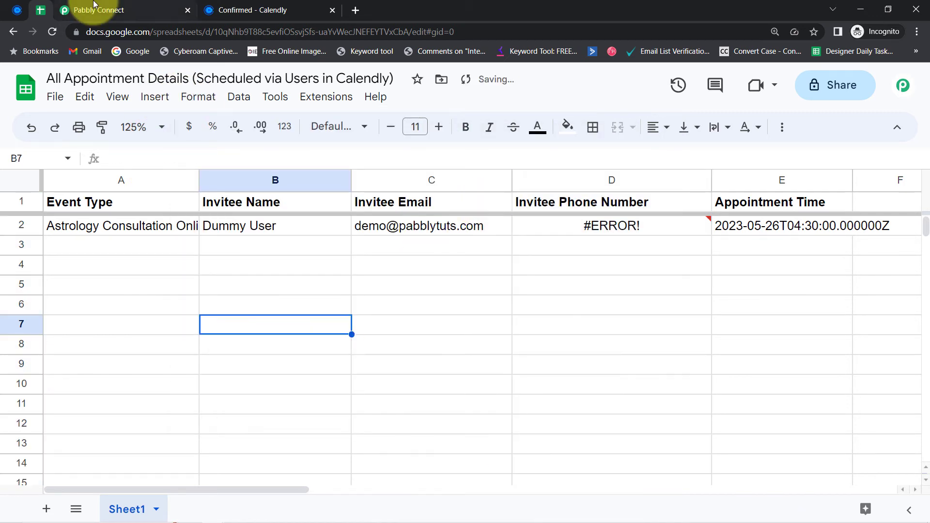
Step: Clear row 2 and return to the Pabbly Connect workflow
click(21, 226)
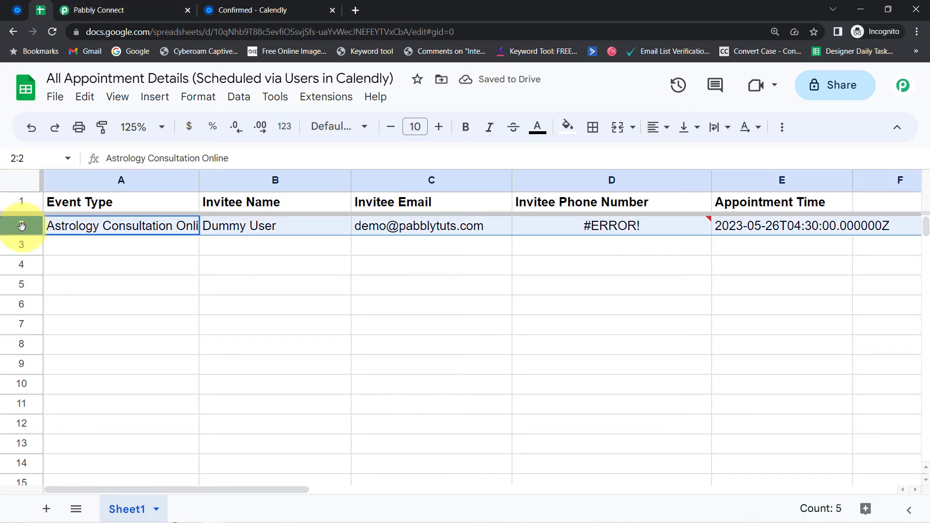
key(Delete)
click(85, 9)
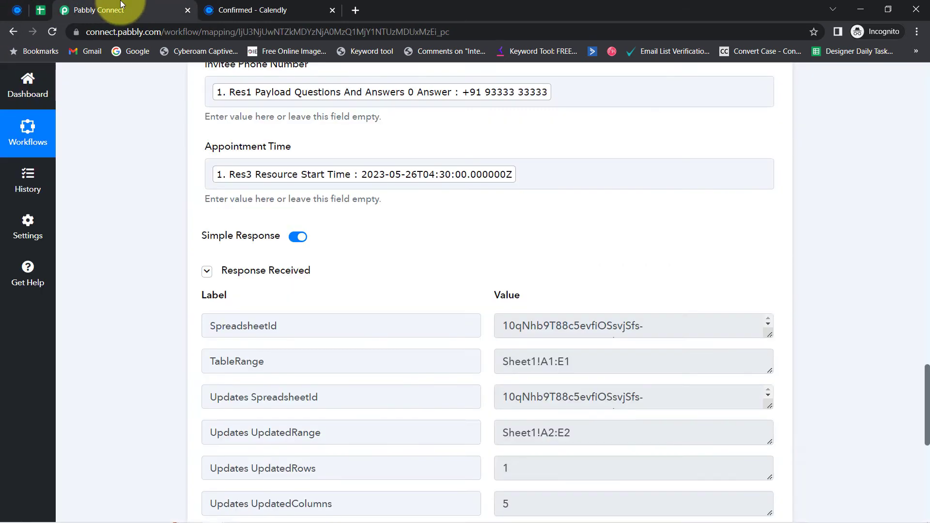
Step: Send a second test request and check the new row 3 in the spreadsheet
scroll(153, 321, down, 4)
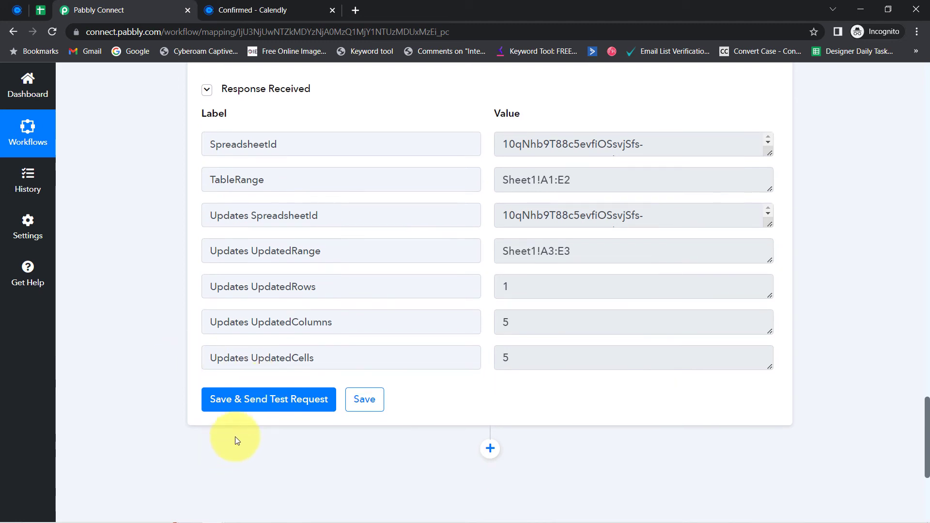
click(250, 407)
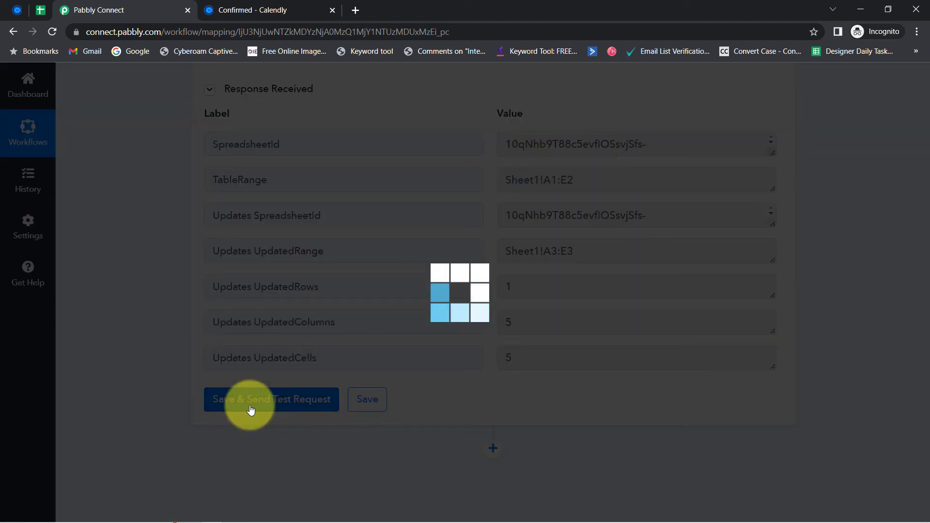
click(39, 12)
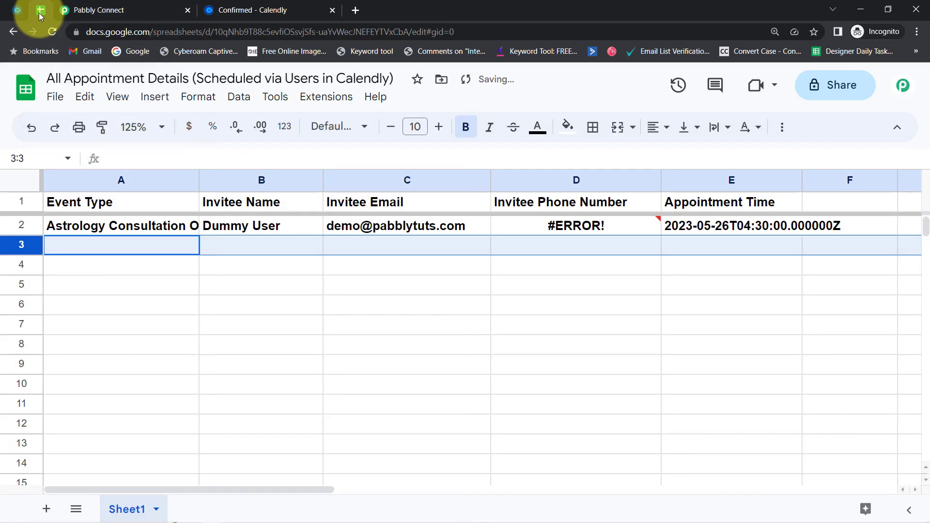
click(385, 303)
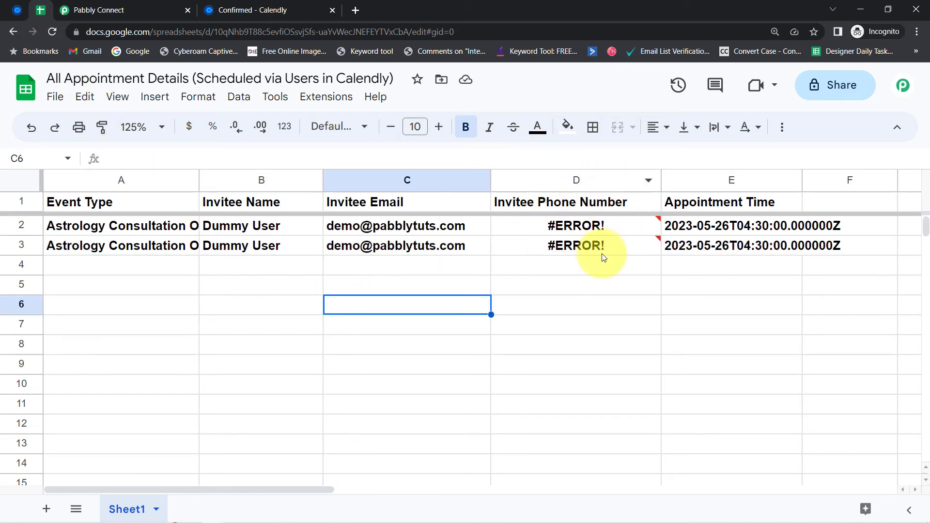
Step: Review the Invitee Phone Number mapping, then go to the spreadsheet, where the phone column shows #ERROR!
click(79, 9)
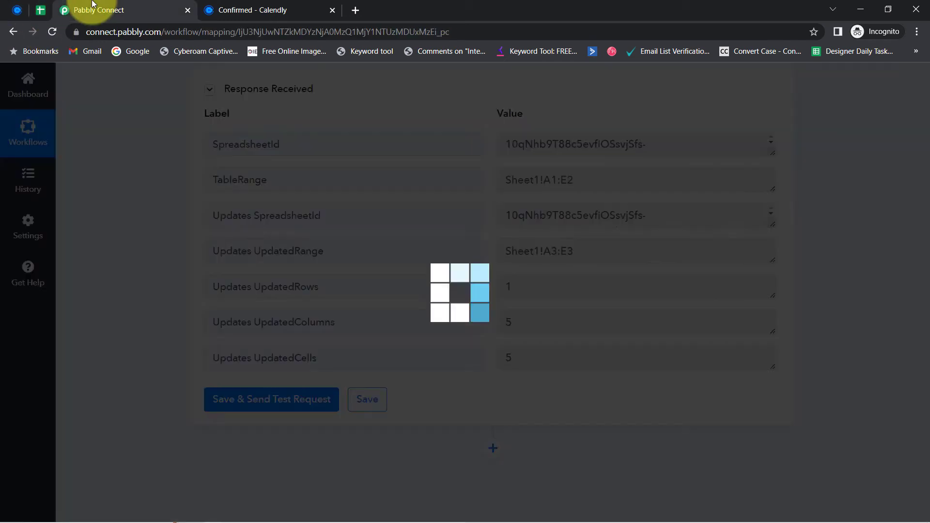
drag(928, 414, 925, 364)
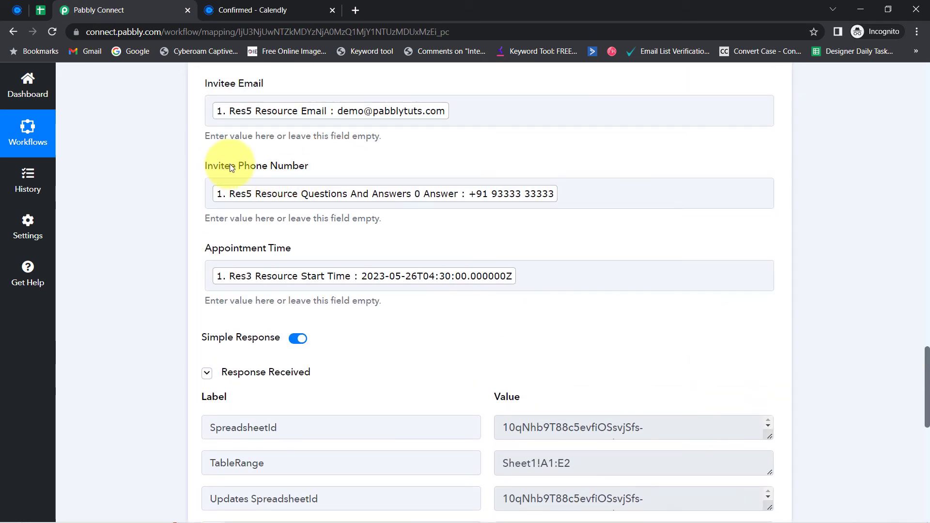
drag(222, 166, 307, 169)
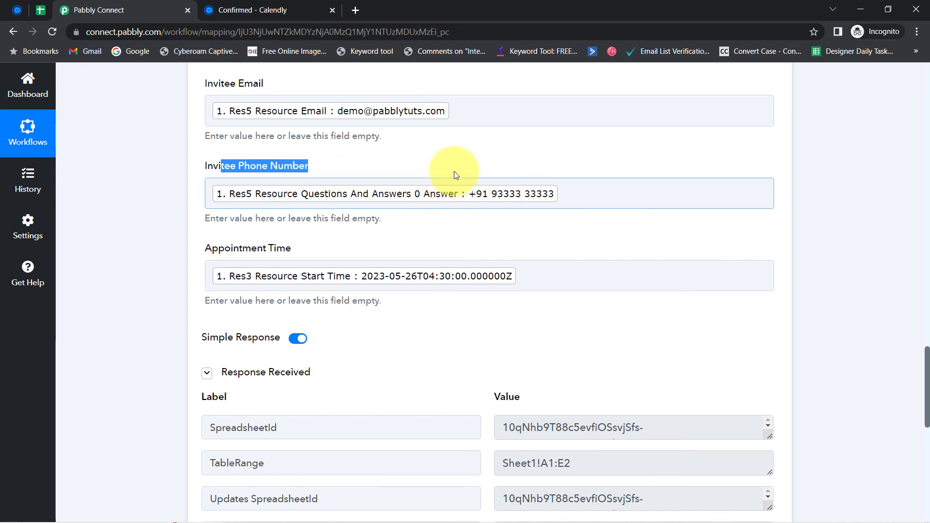
click(41, 12)
click(405, 348)
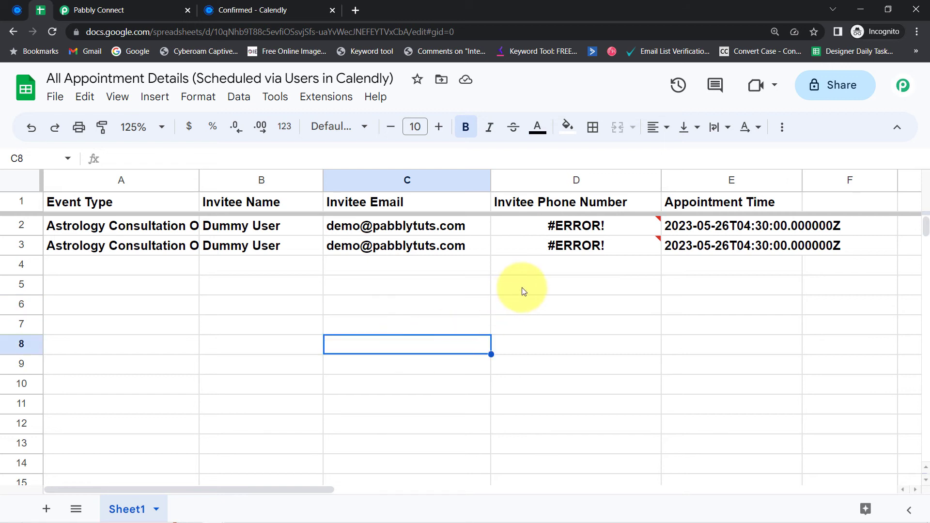
click(520, 287)
text(+91966)
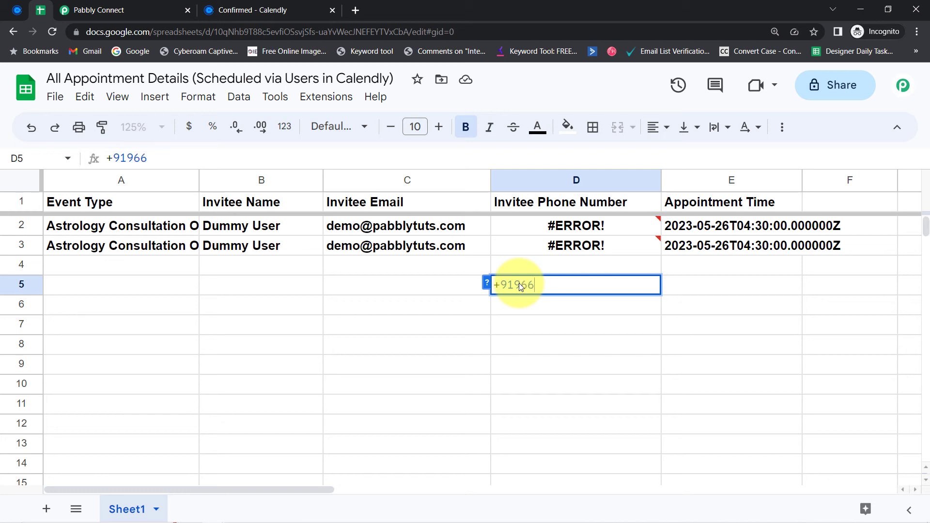
text(6666666)
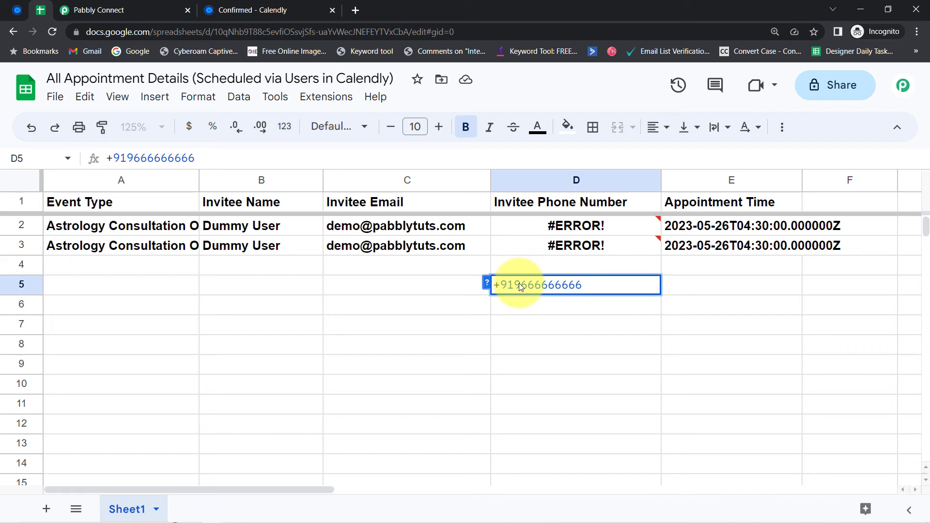
key(Return)
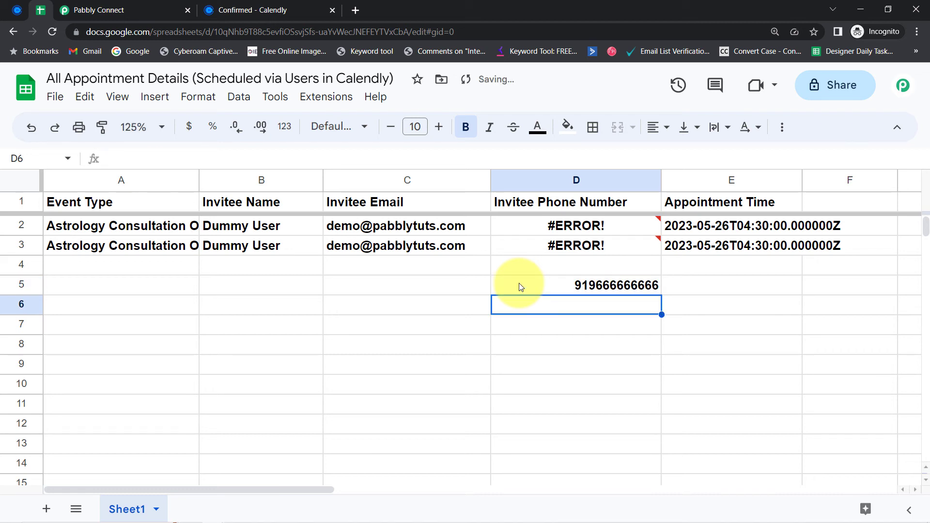
click(604, 290)
key(Delete)
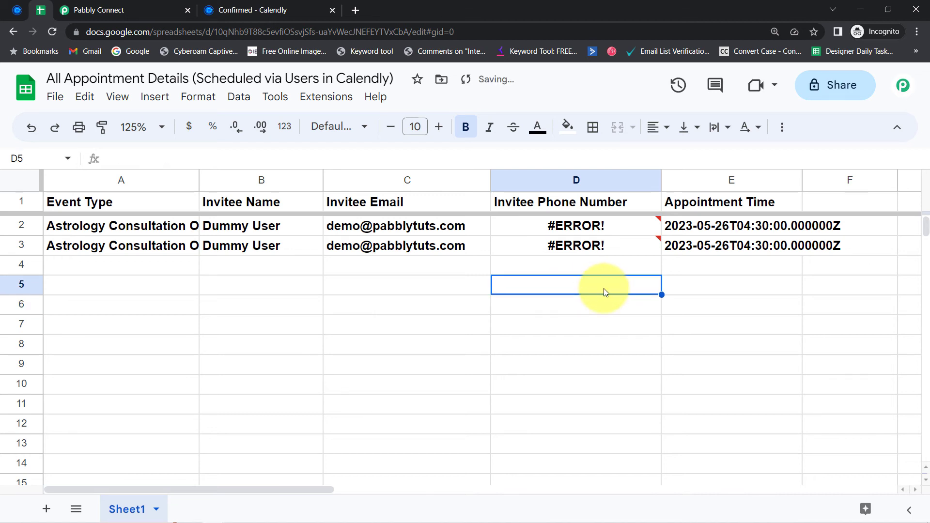
Step: Clear the #ERROR! rows 2 and 3 and return to the Pabbly Connect workflow
drag(28, 222, 30, 241)
key(Delete)
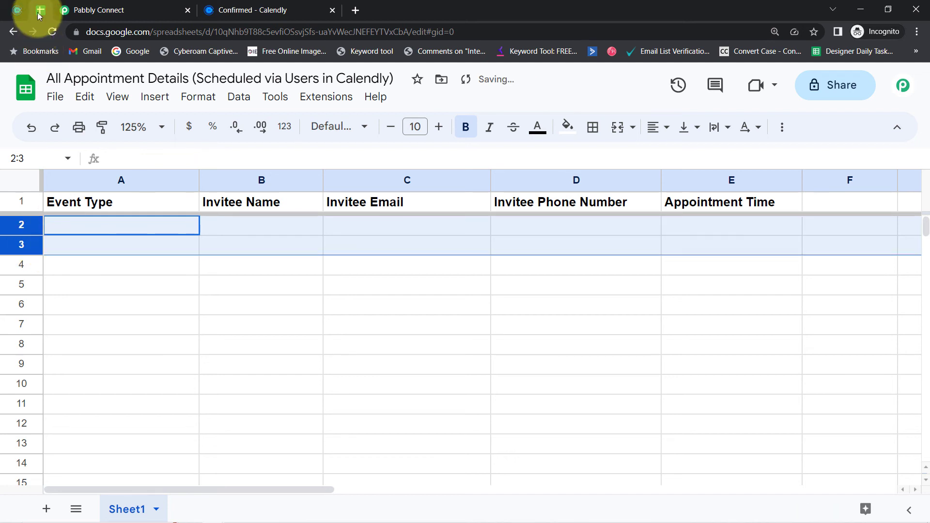
click(92, 10)
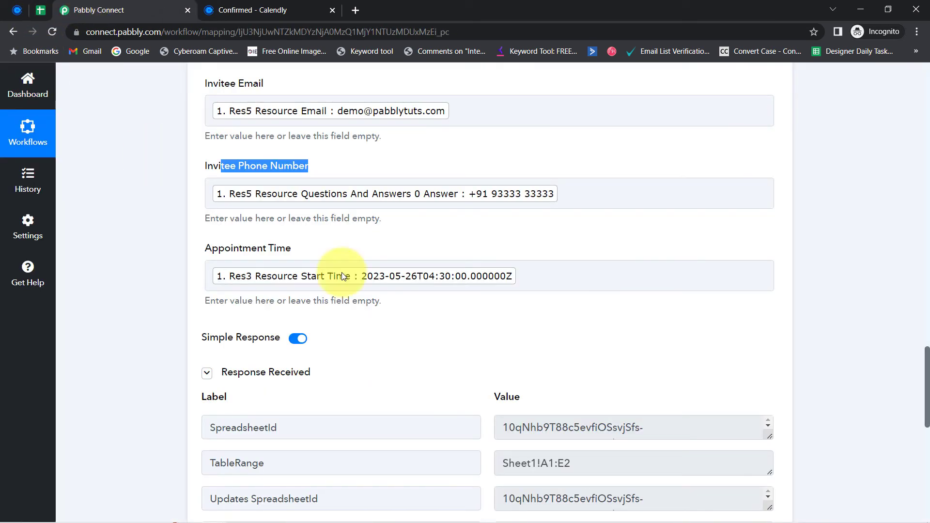
Step: Add an apostrophe (') before the phone-number tag in the Invitee Phone Number field
click(168, 196)
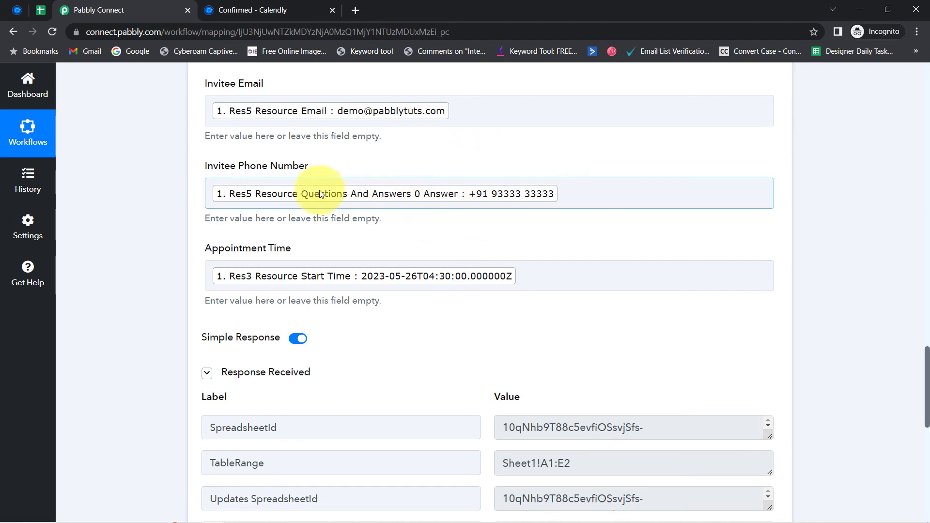
click(212, 195)
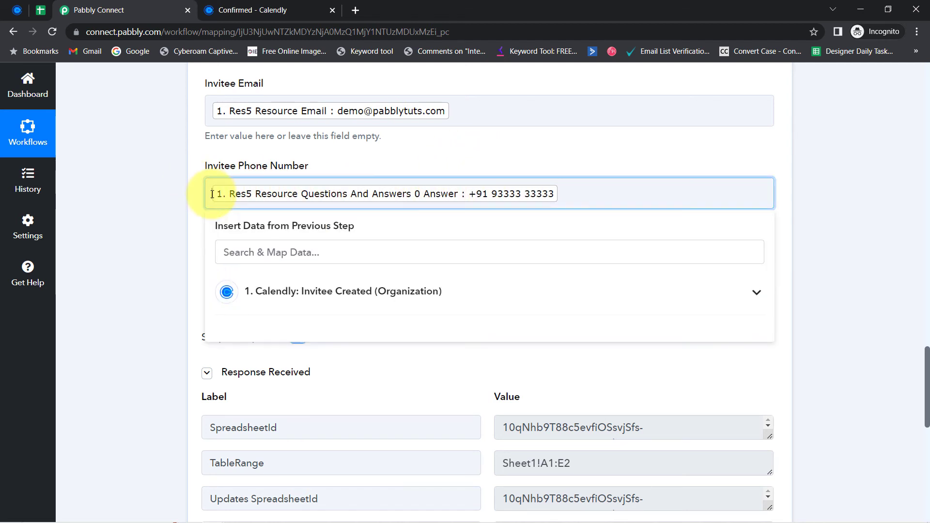
text(')
click(190, 220)
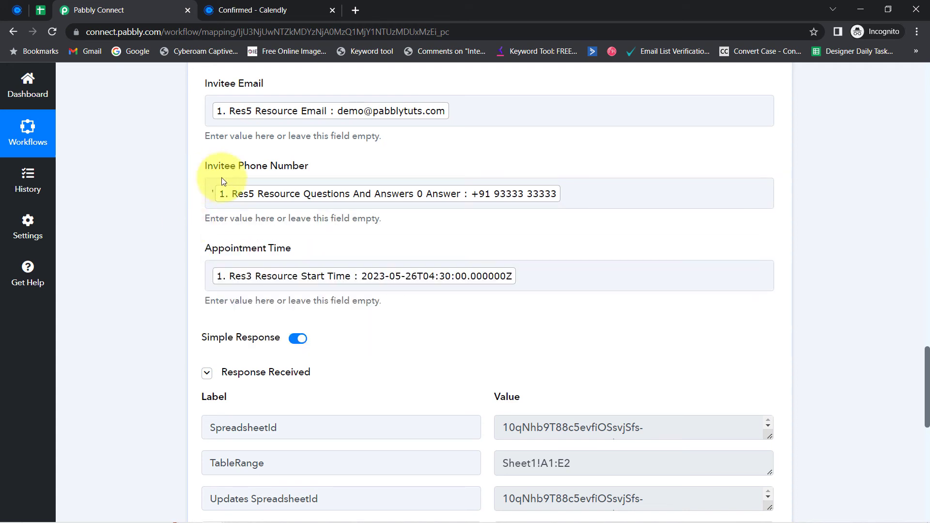
click(40, 7)
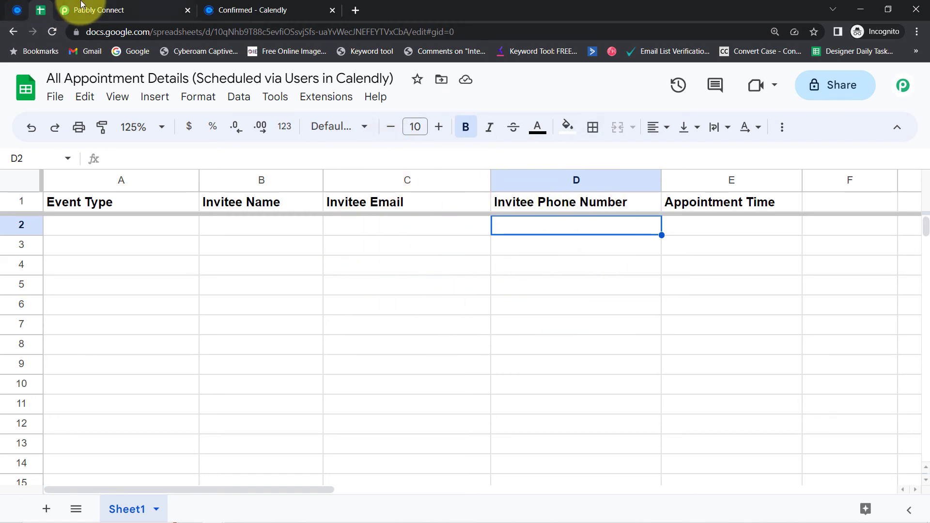
click(95, 10)
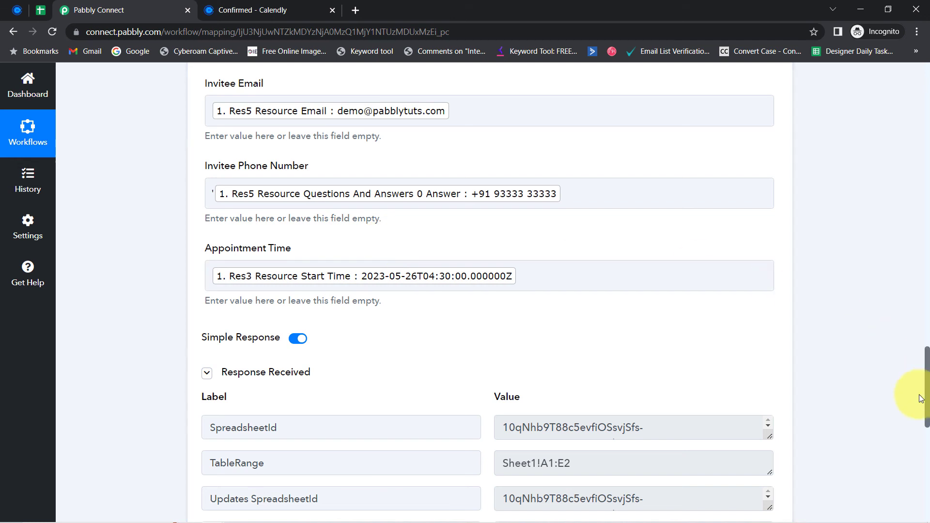
scroll(920, 398, down, 9)
click(221, 256)
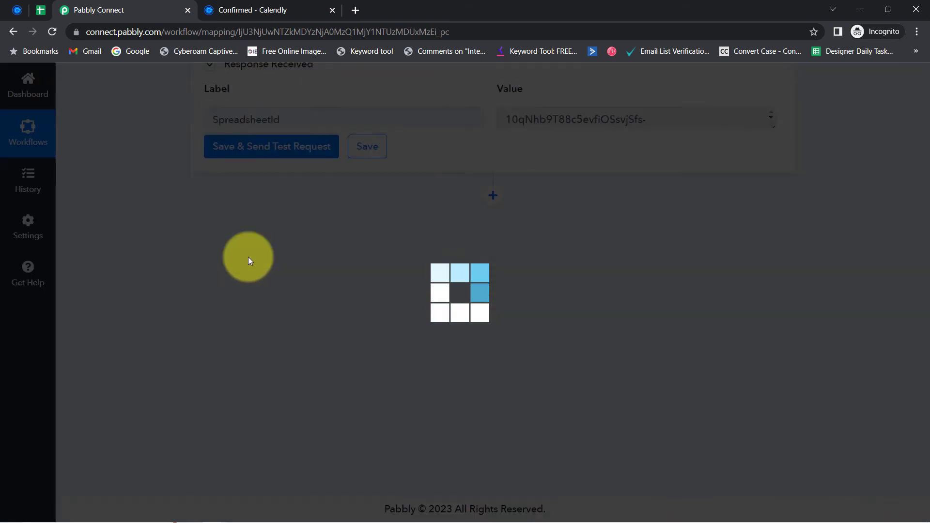
click(40, 10)
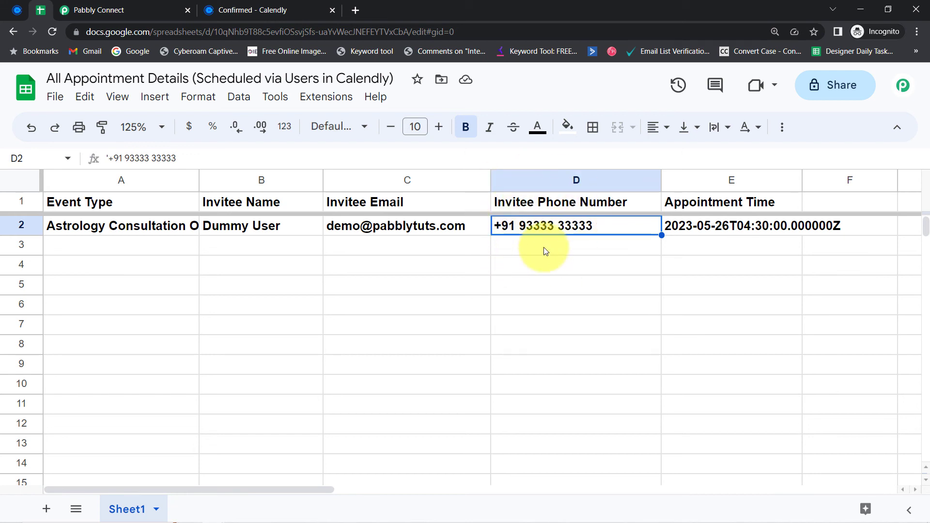
Step: Remove bold from appointment row 2, select rows 2–8, then return to the Pabbly Connect workflow
click(13, 225)
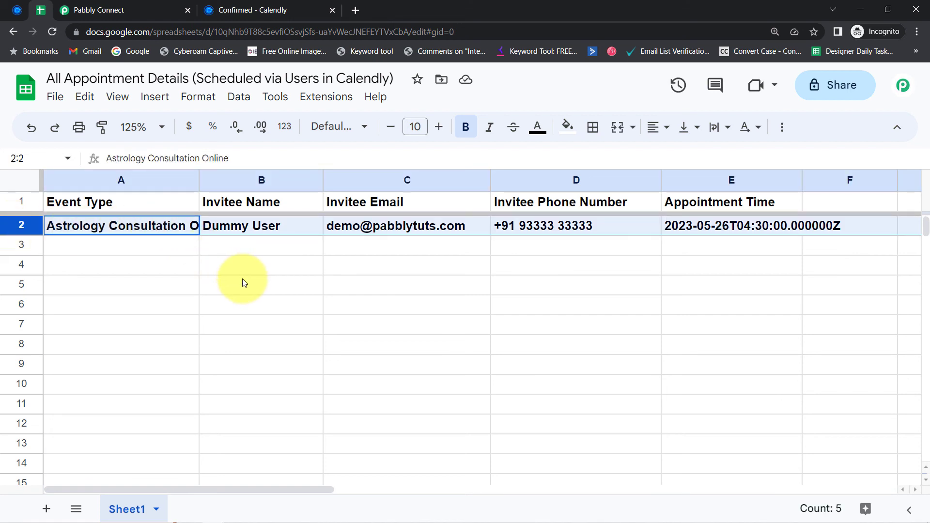
click(121, 264)
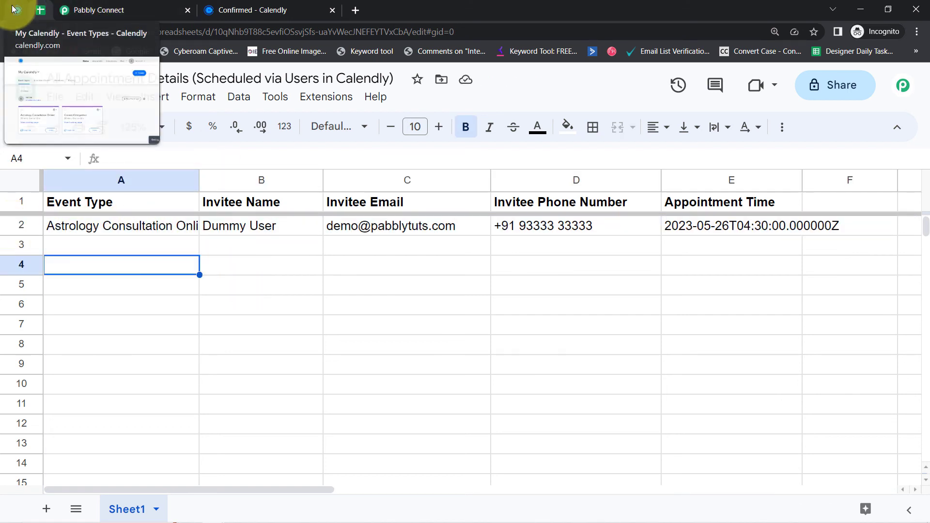
click(17, 10)
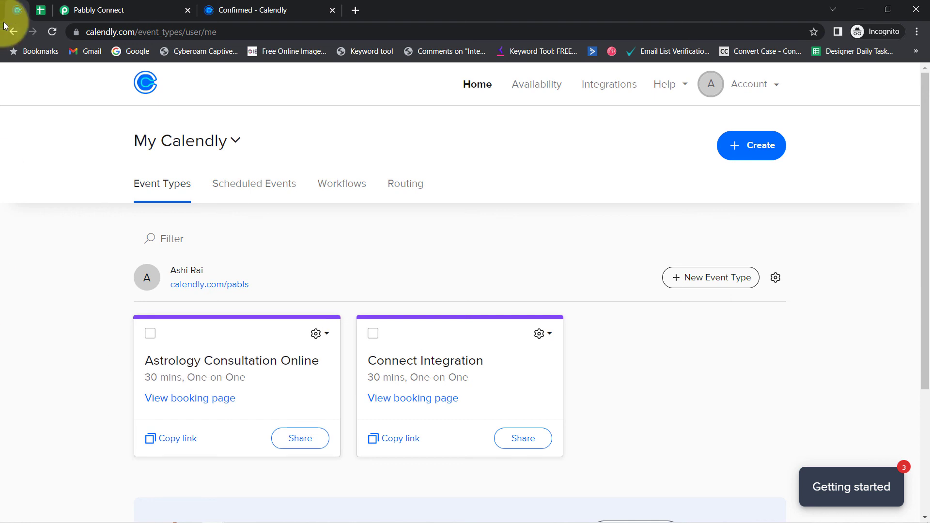
click(36, 11)
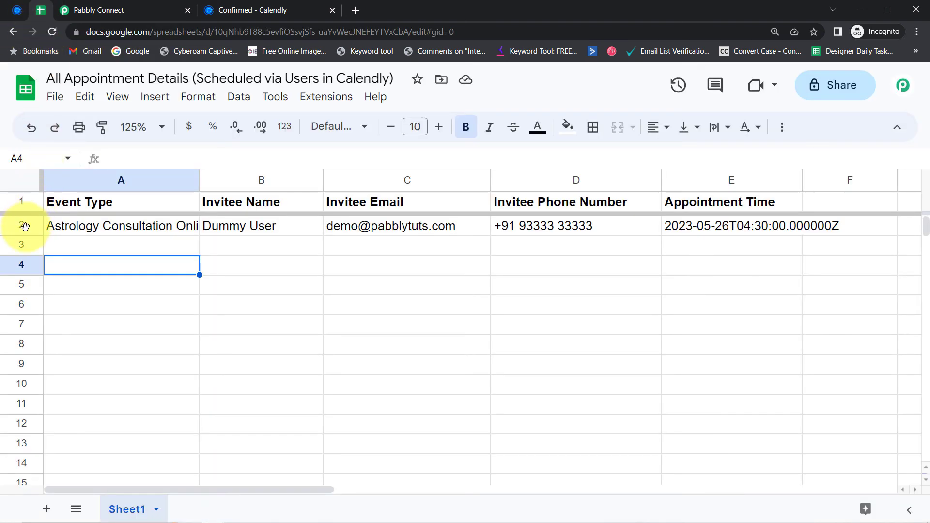
drag(25, 226, 24, 336)
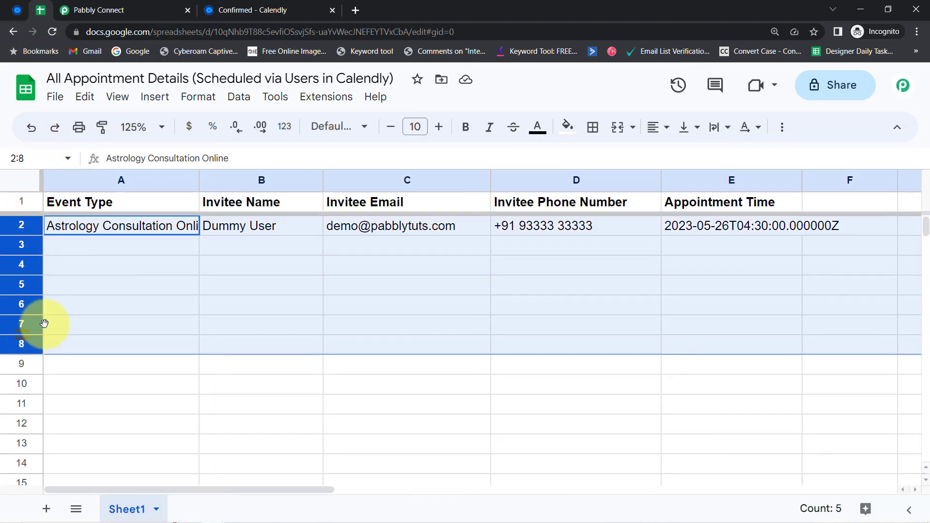
click(80, 8)
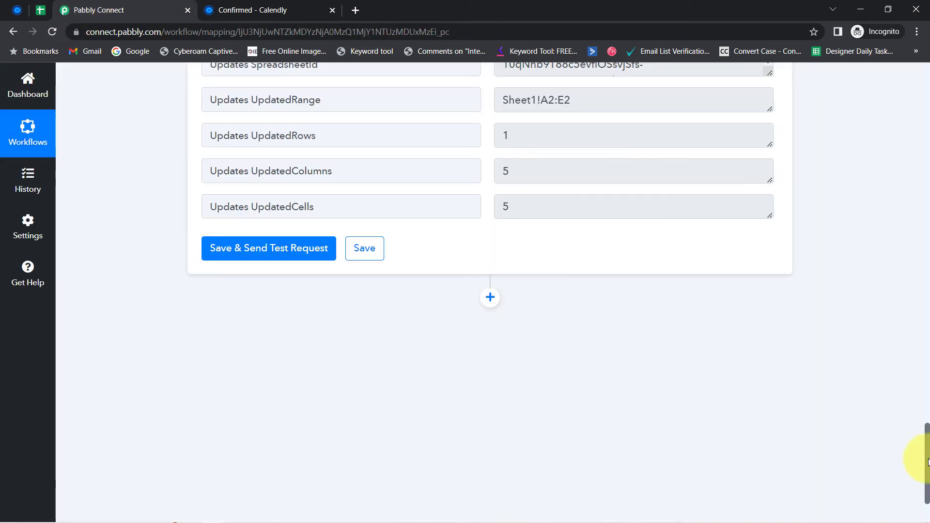
Step: Collapse the Calendly trigger and Google Sheets action steps of the workflow
drag(926, 484, 922, 92)
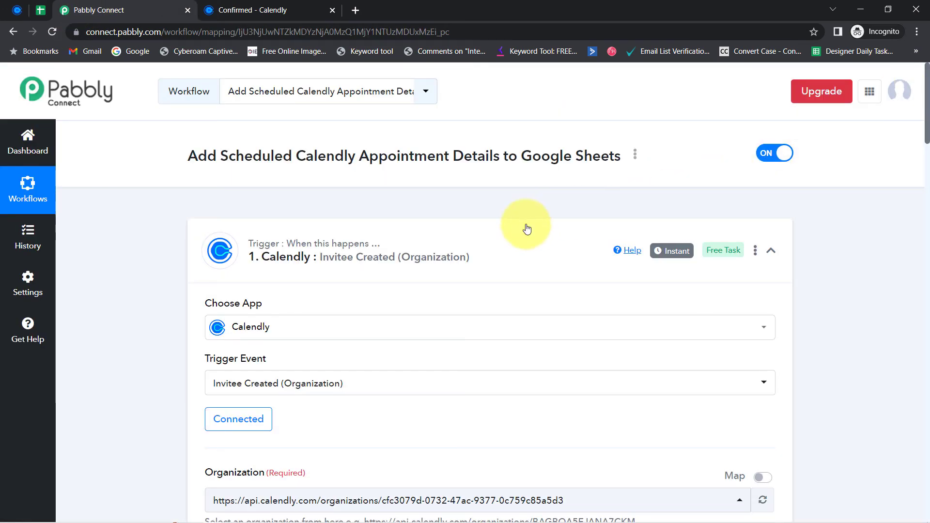
click(458, 254)
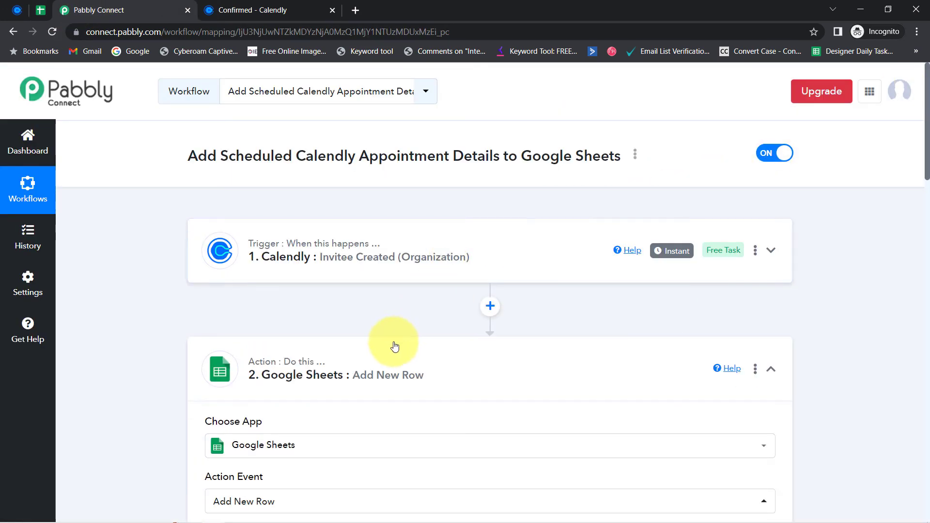
click(359, 364)
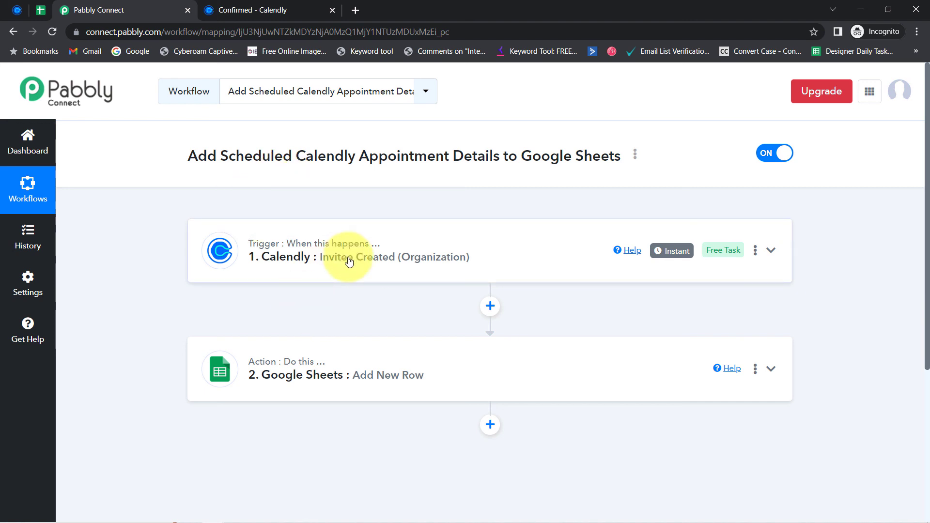
Step: Copy the workflow's share link from the Share Workflow dialog
click(635, 154)
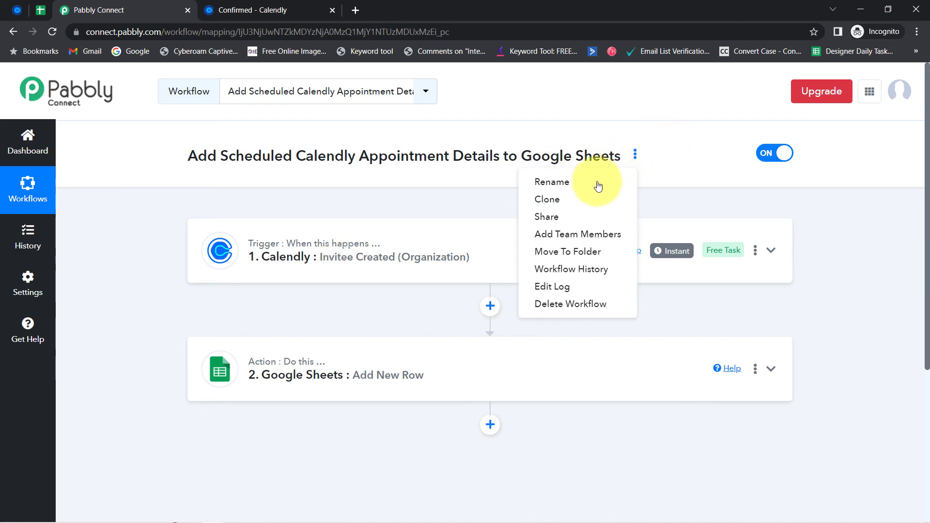
click(546, 217)
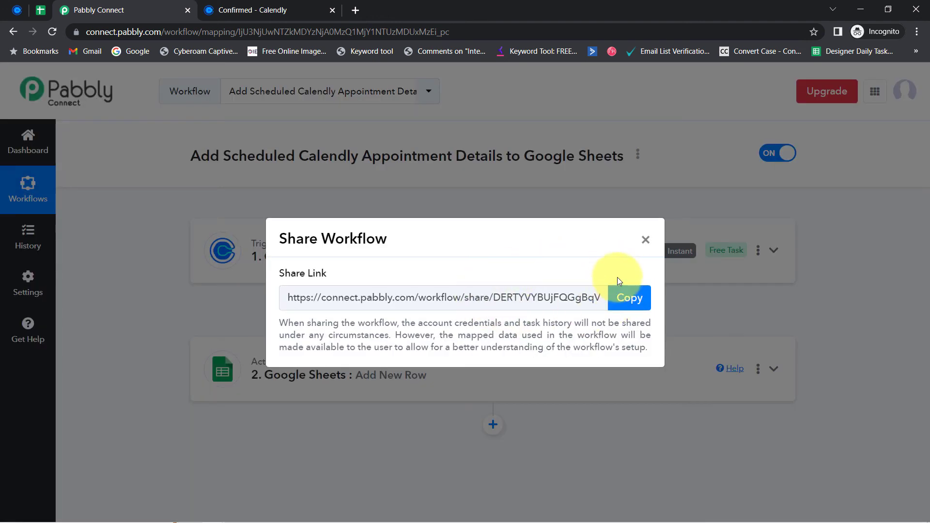
click(624, 294)
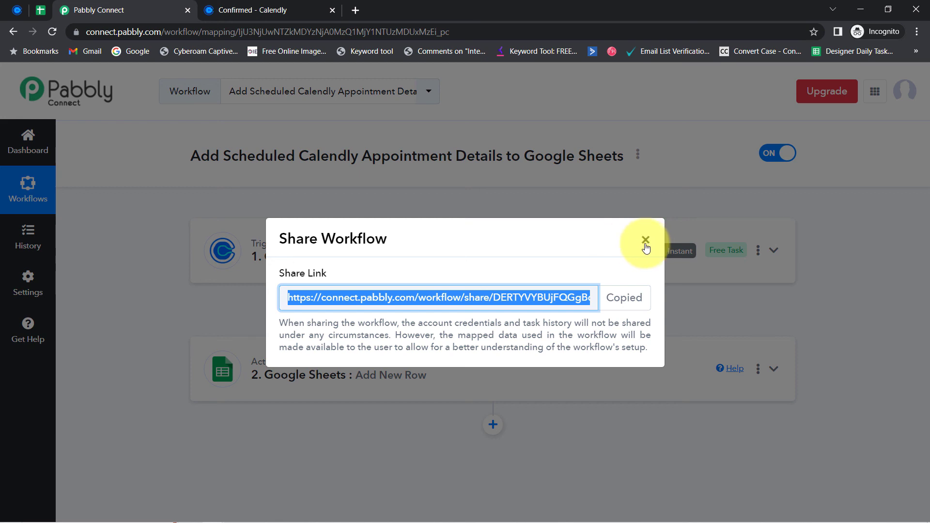